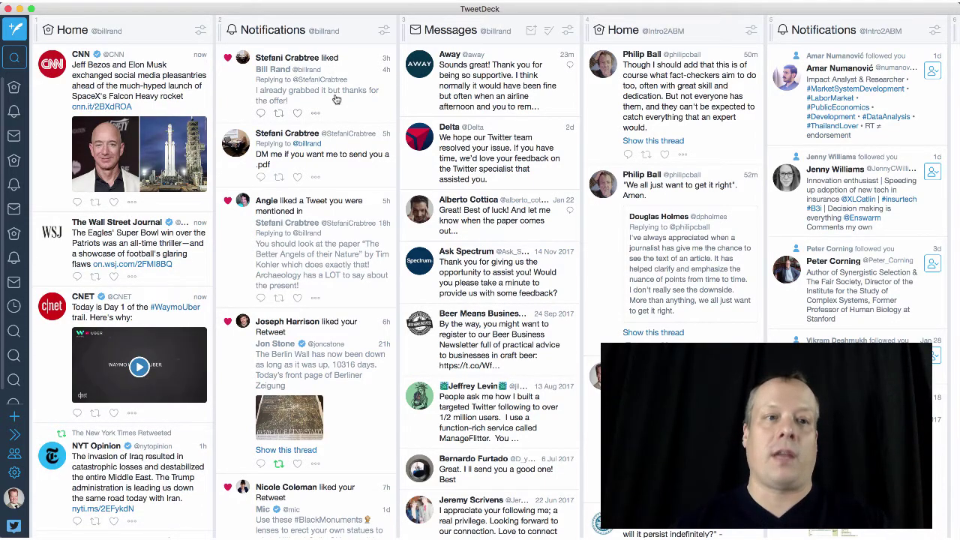
# Scroll the TweetDeck deck right to reveal the Scheduled, name, 'agent-based modeling' and 'netlogo' columns.
pyautogui.hscroll(5, 373, 101)
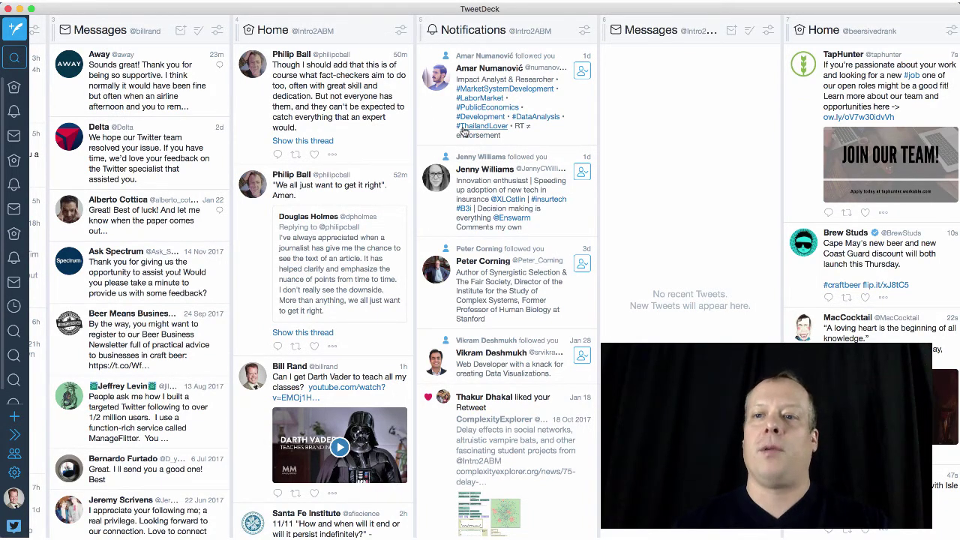
pyautogui.hscroll(3, 463, 131)
pyautogui.hscroll(5, 463, 131)
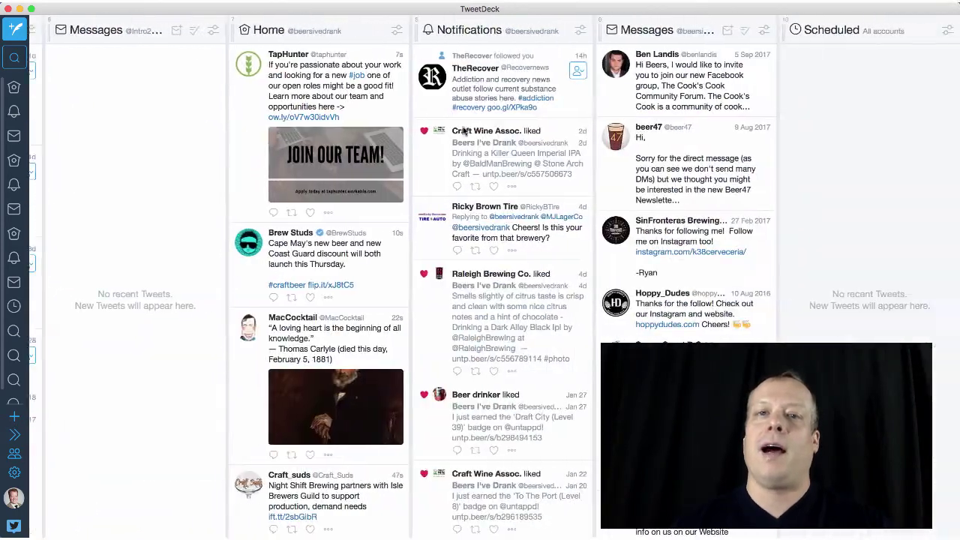
pyautogui.hscroll(1, 464, 132)
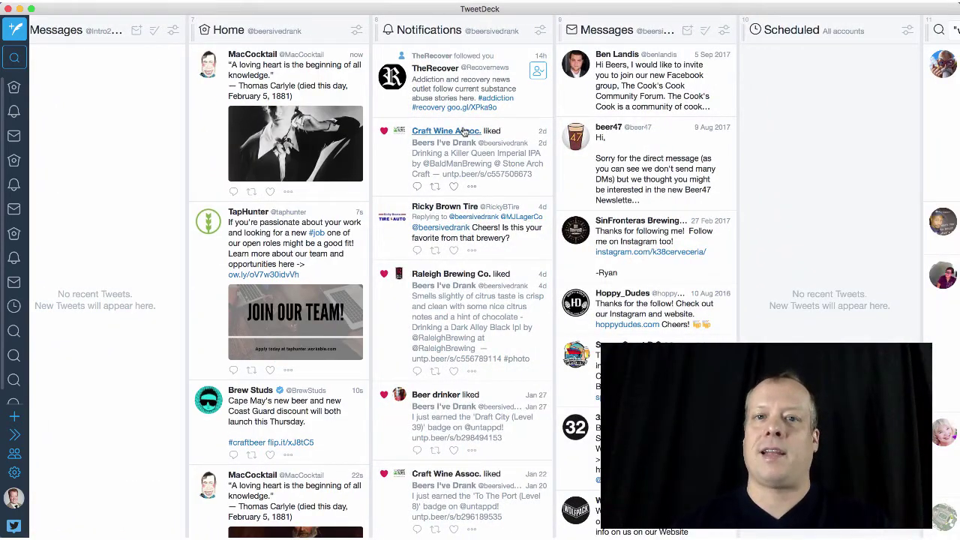
pyautogui.hscroll(8, 463, 131)
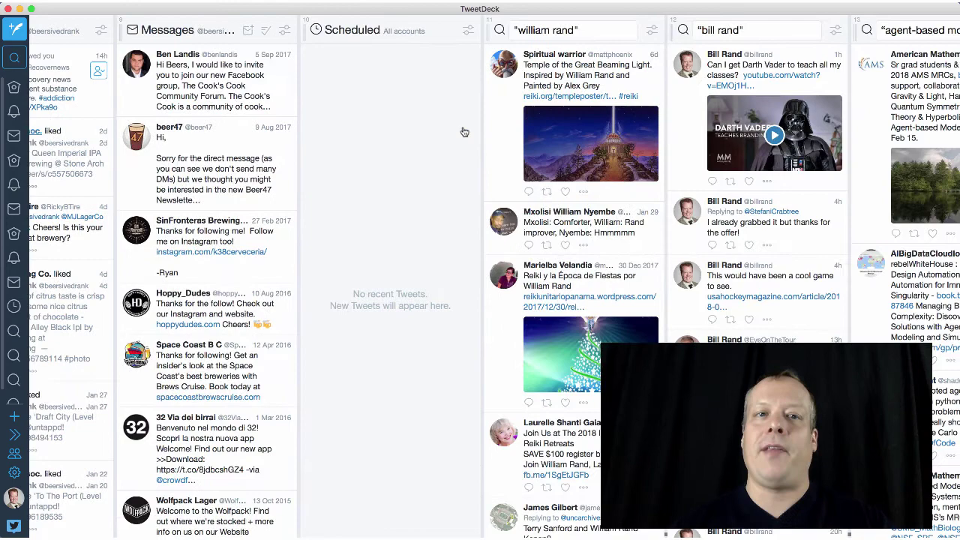
pyautogui.hscroll(2, 464, 132)
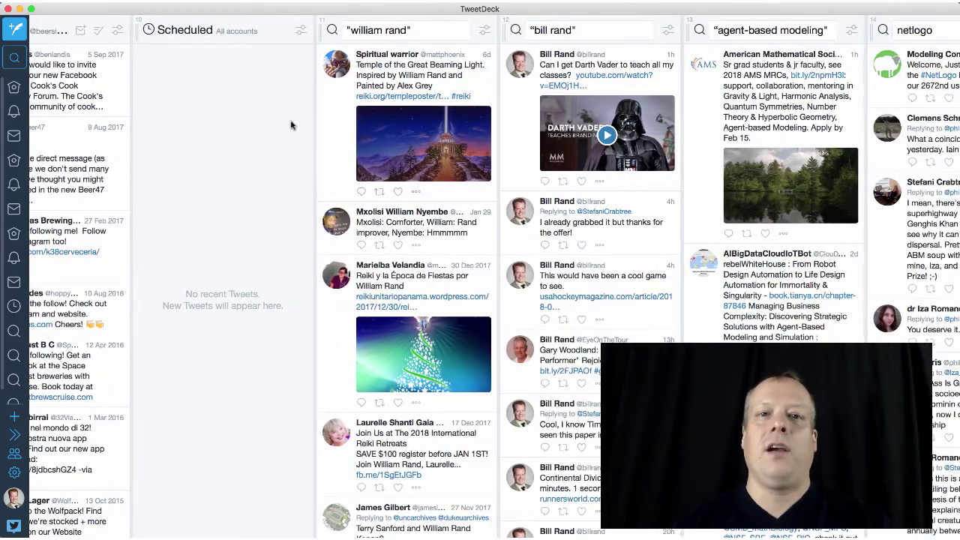
pyautogui.hscroll(1, 292, 125)
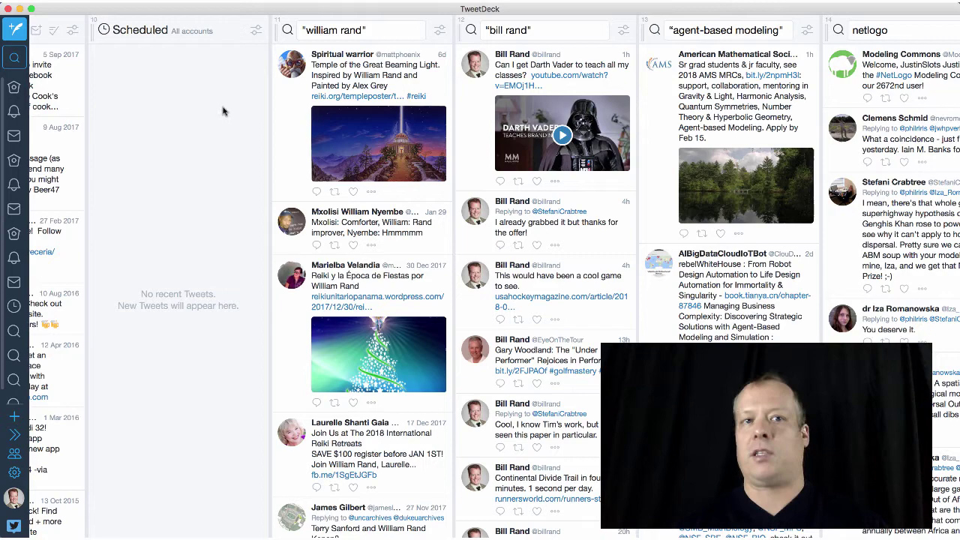
# Scroll down the first name search column to browse its older matching tweets.
pyautogui.hscroll(3, 235, 121)
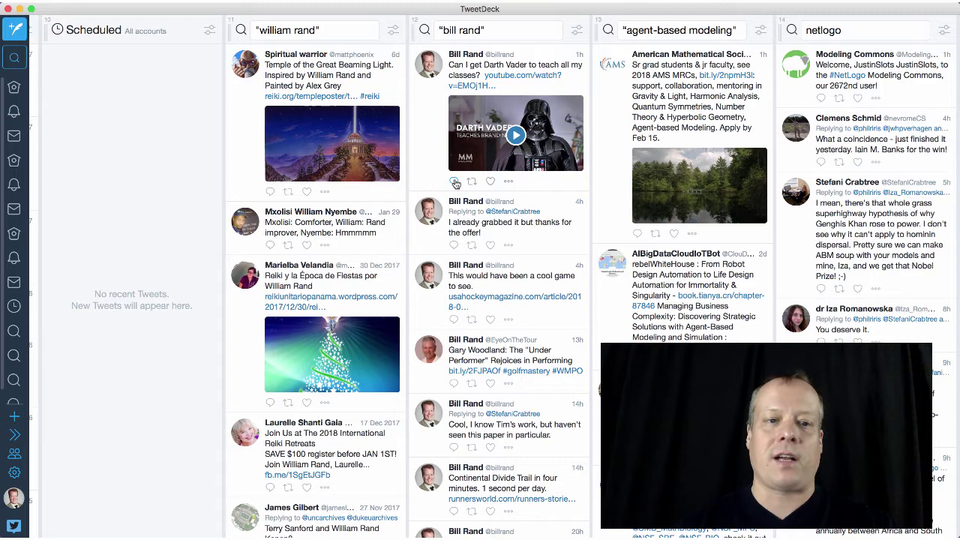
pyautogui.scroll(-5, 362, 315)
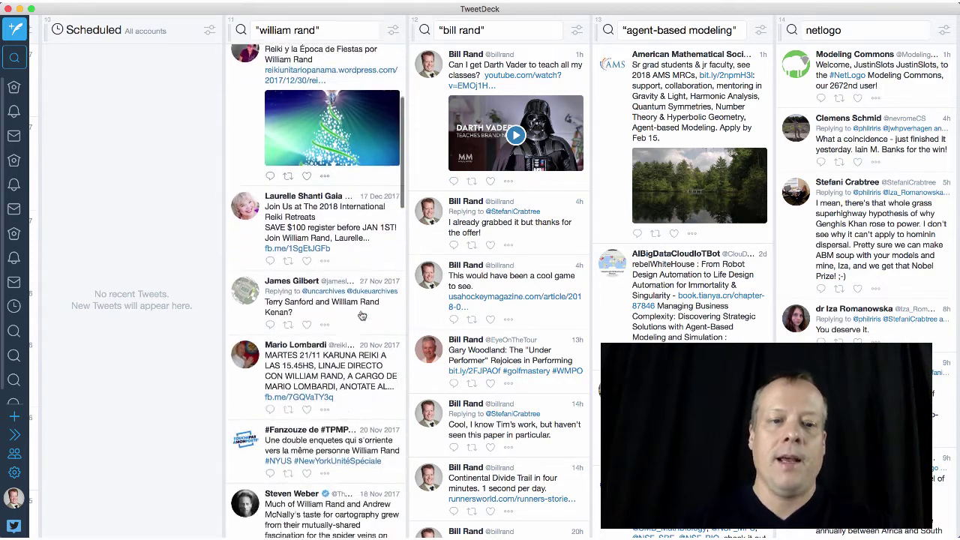
pyautogui.scroll(-3, 362, 315)
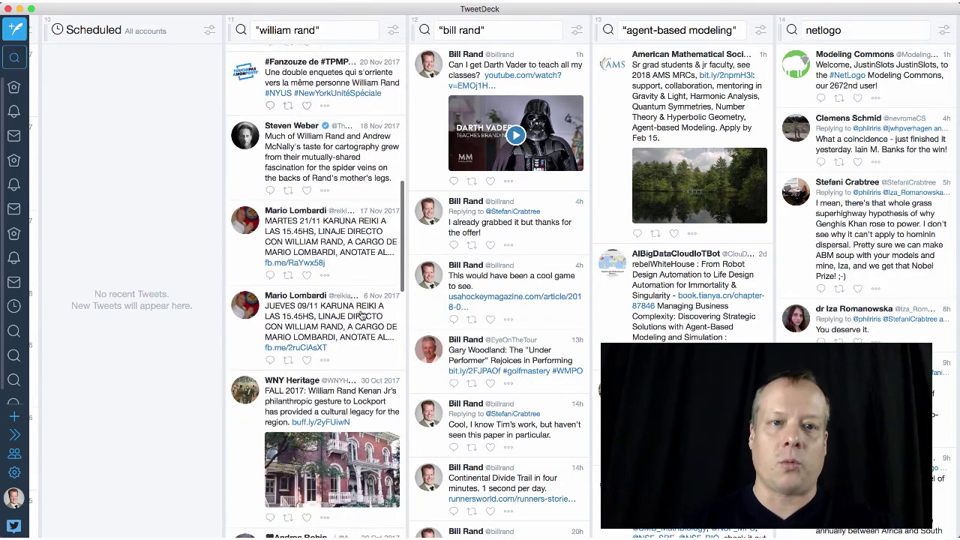
pyautogui.scroll(-5, 362, 315)
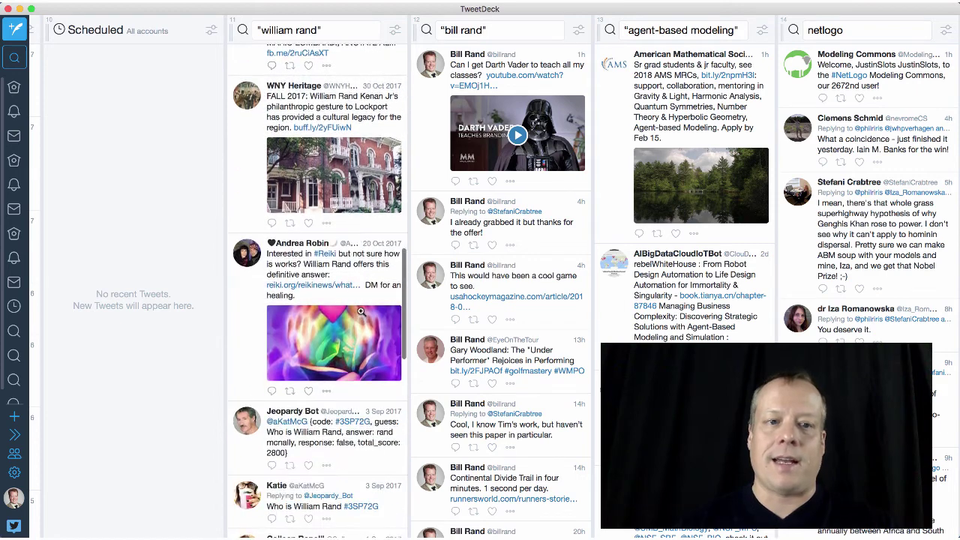
pyautogui.scroll(-5, 361, 311)
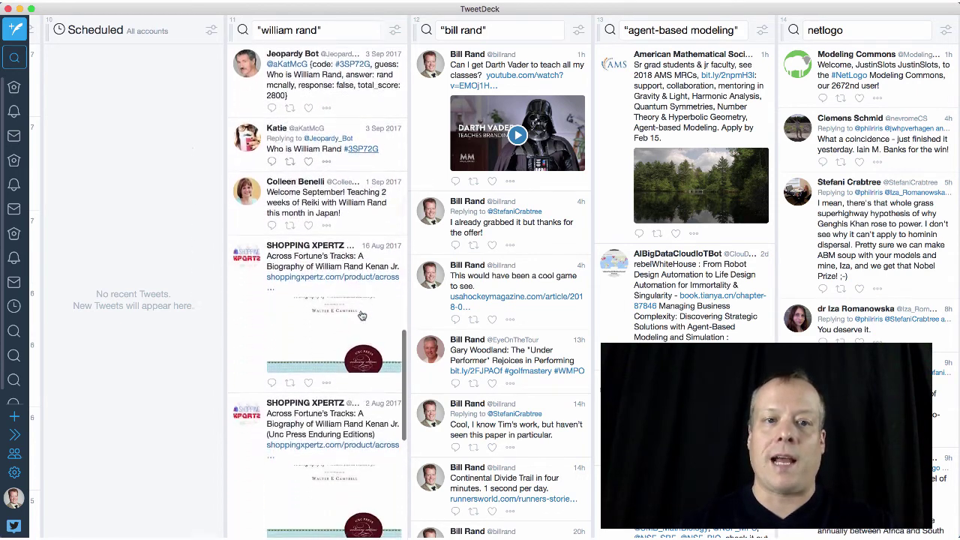
pyautogui.scroll(-6, 361, 311)
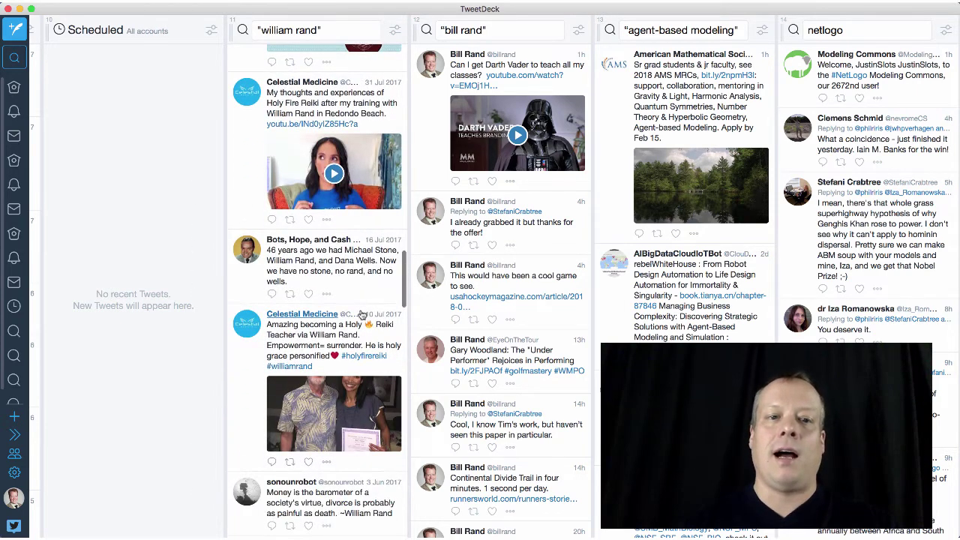
pyautogui.scroll(-4, 362, 315)
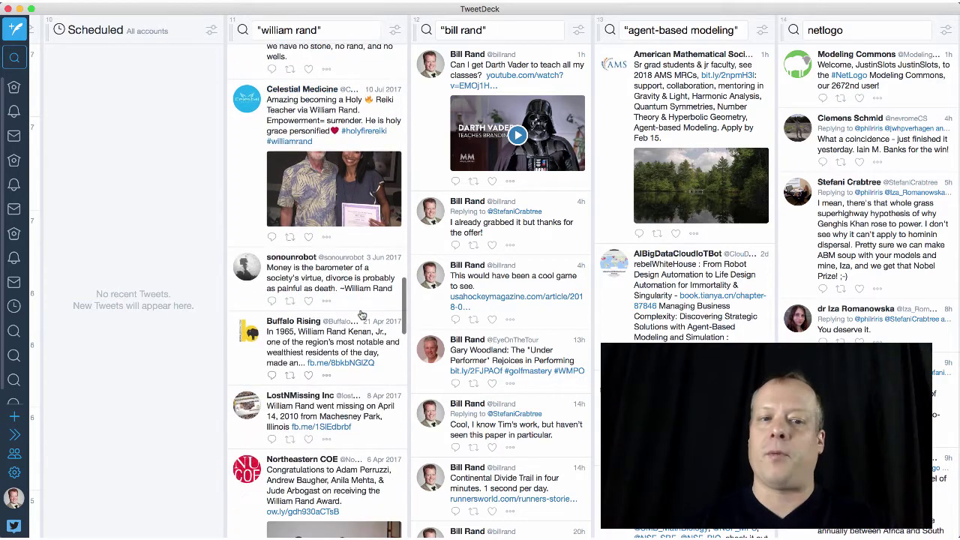
pyautogui.scroll(-3, 362, 315)
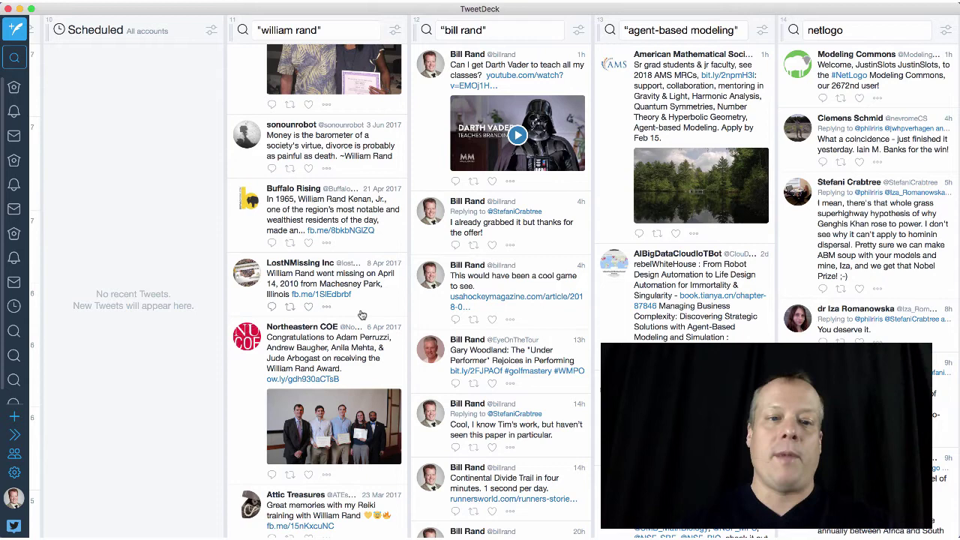
pyautogui.scroll(-5, 362, 315)
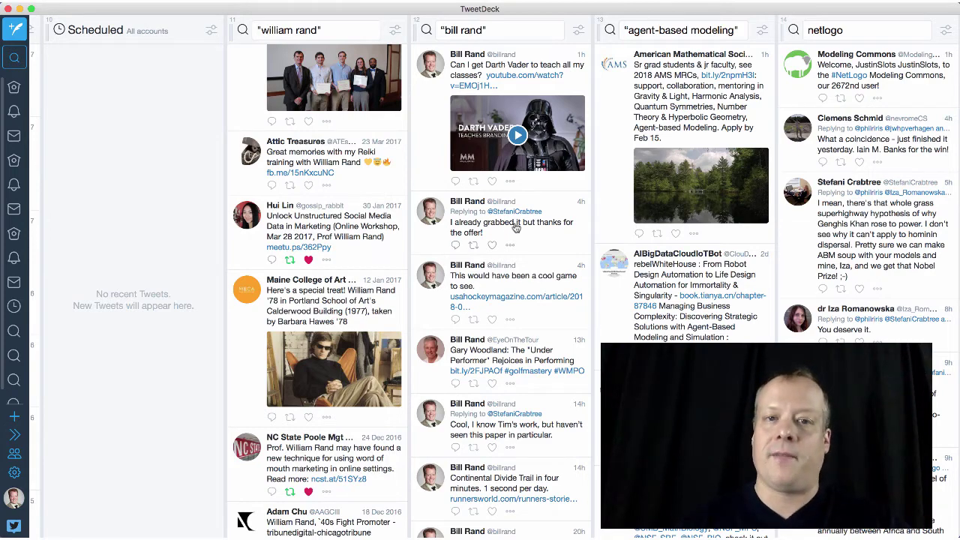
# Scroll the second name search column back to posts from December 2016.
pyautogui.scroll(-5, 518, 300)
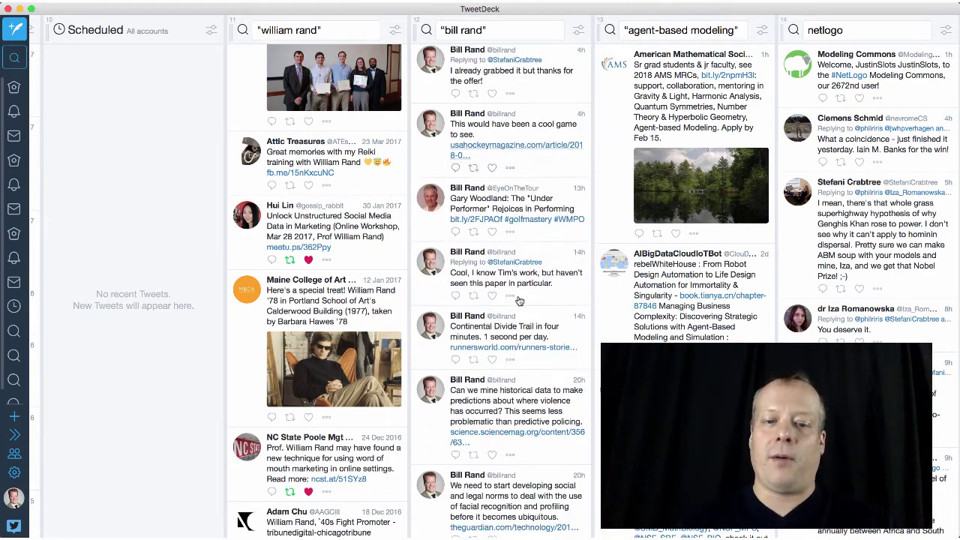
pyautogui.scroll(-6, 519, 300)
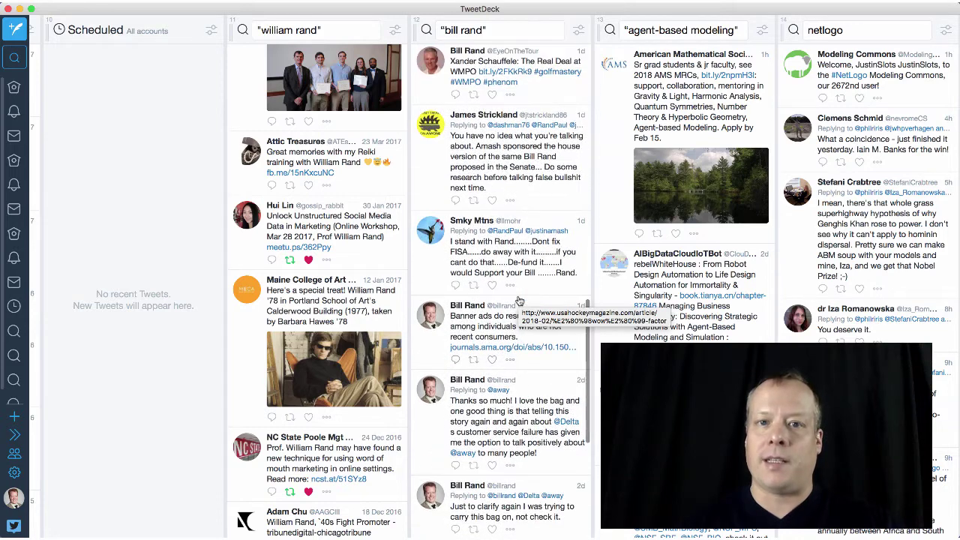
pyautogui.scroll(-2, 519, 300)
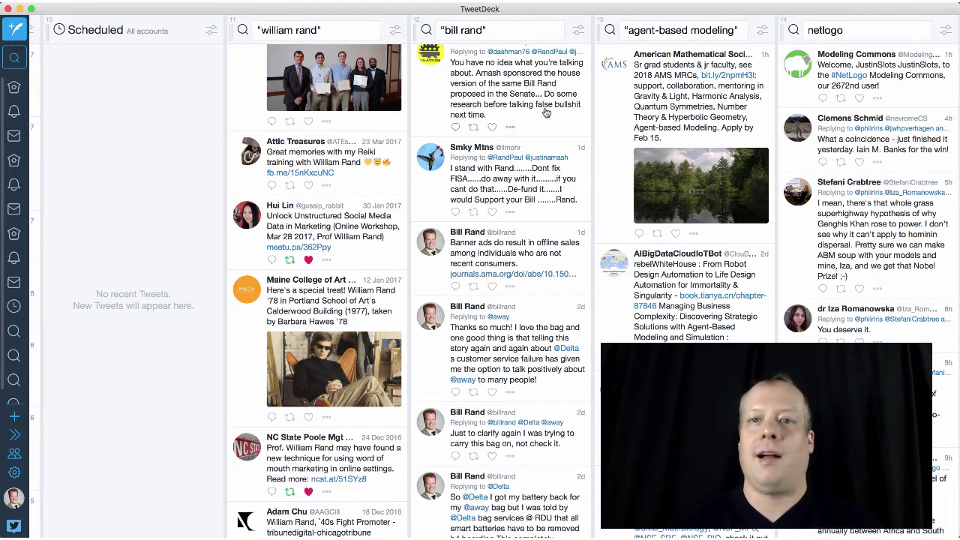
pyautogui.hscroll(1, 655, 96)
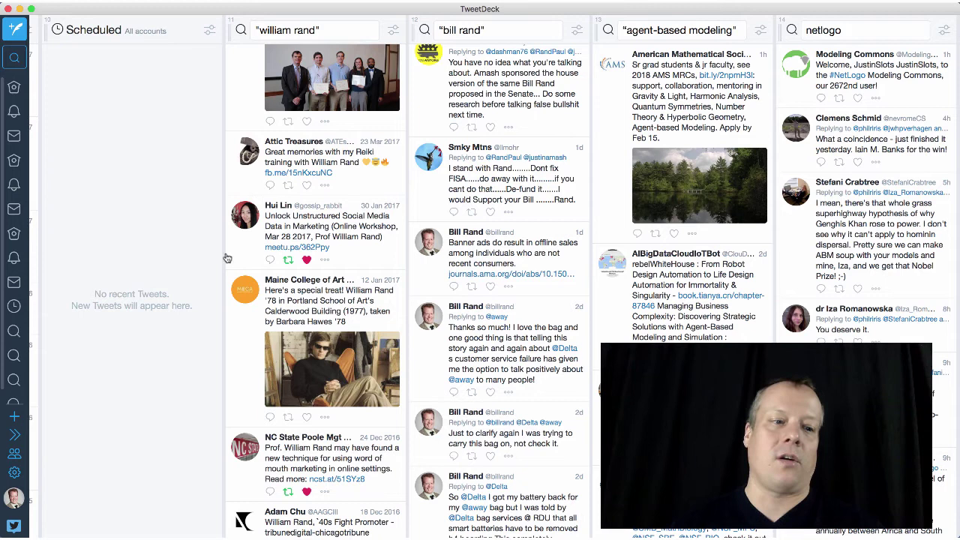
# Add a Search column with the query 'digital marketing' at the end of the deck.
pyautogui.click(12, 417)
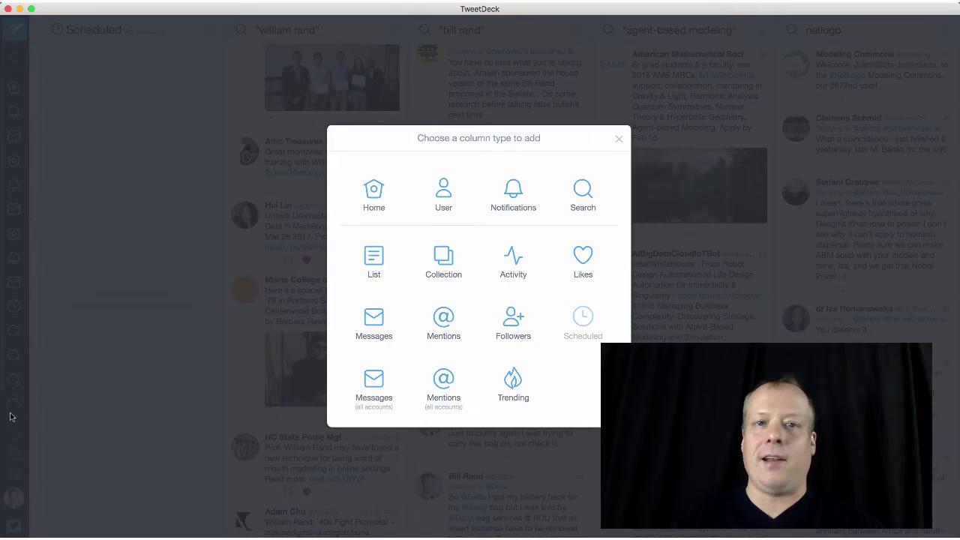
pyautogui.click(591, 191)
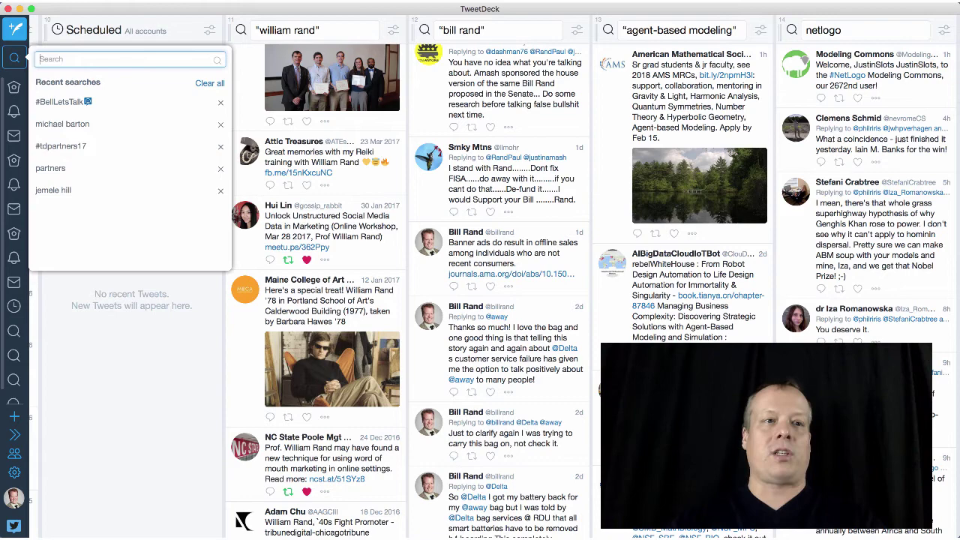
pyautogui.write('"digital marketing"')
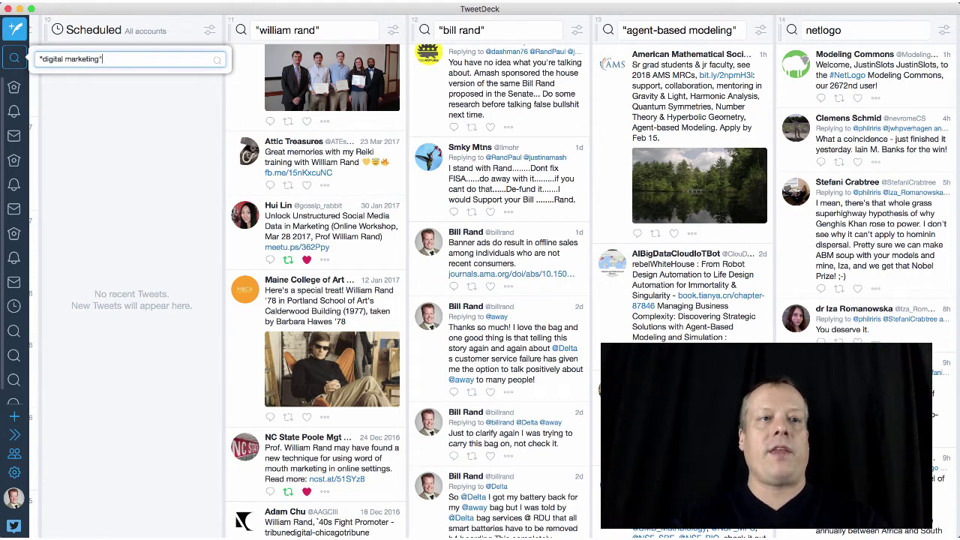
pyautogui.press('Return')
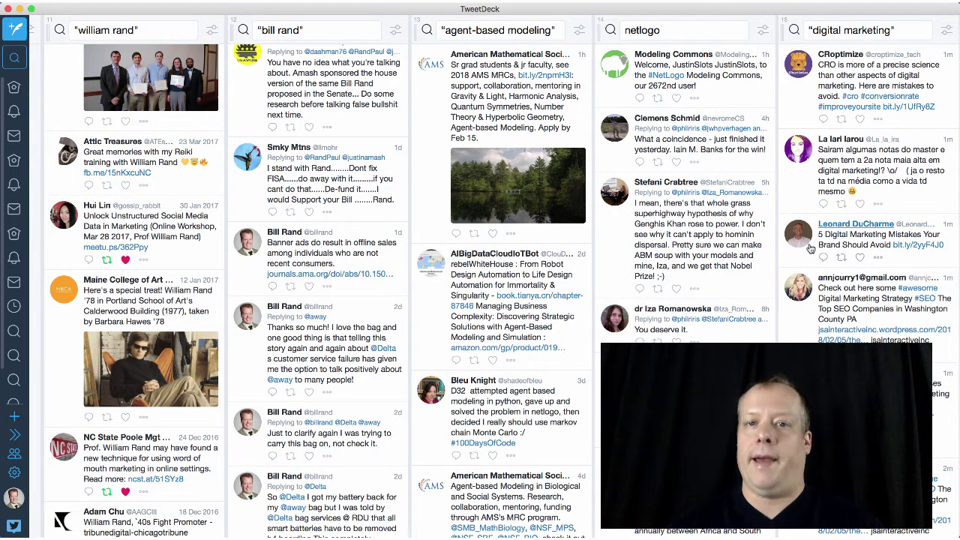
# Scroll the deck back left to the first account's Home, Notifications and Messages columns.
pyautogui.hscroll(-15, 810, 248)
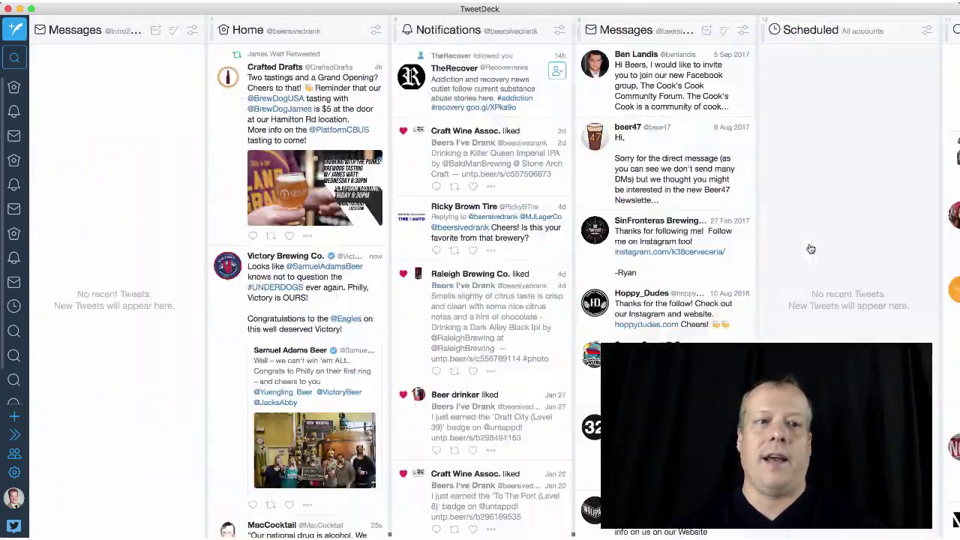
pyautogui.hscroll(-10, 810, 248)
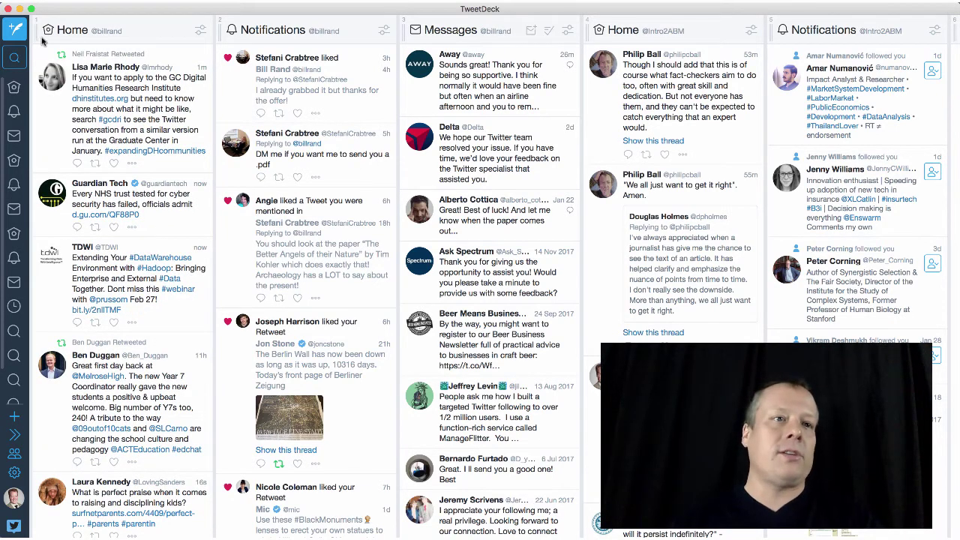
# Compose a new tweet with the text 'Showing off how to use Tweetdeck.'.
pyautogui.click(17, 29)
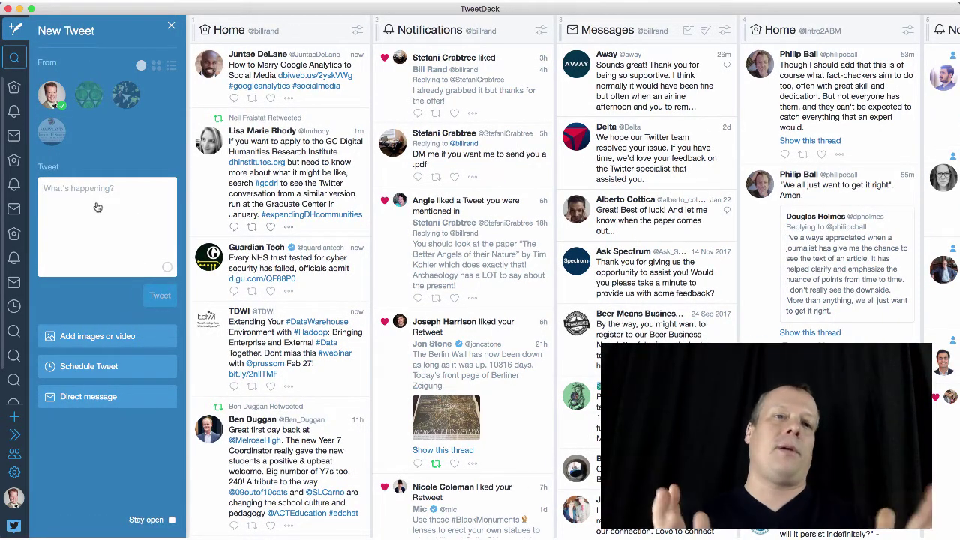
pyautogui.write('Sho')
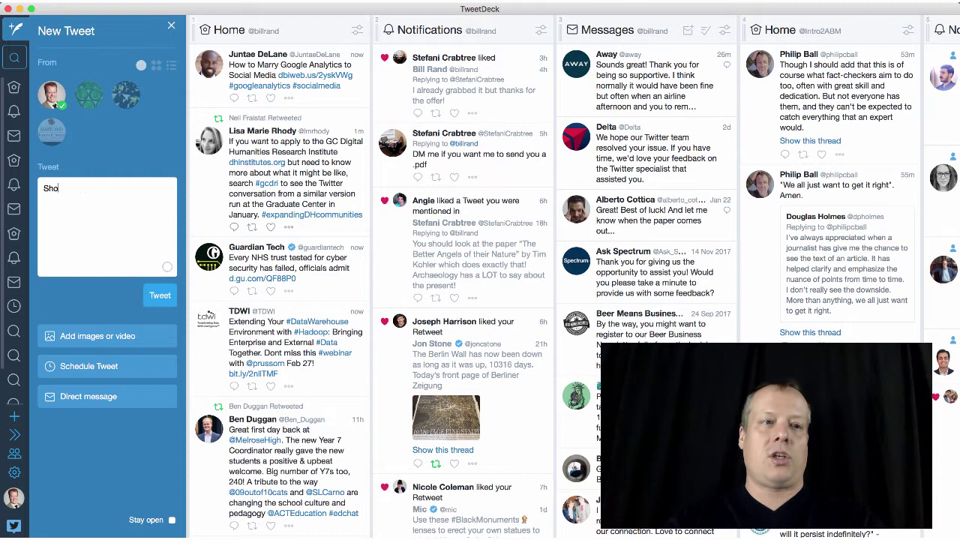
pyautogui.write('wing off how to ')
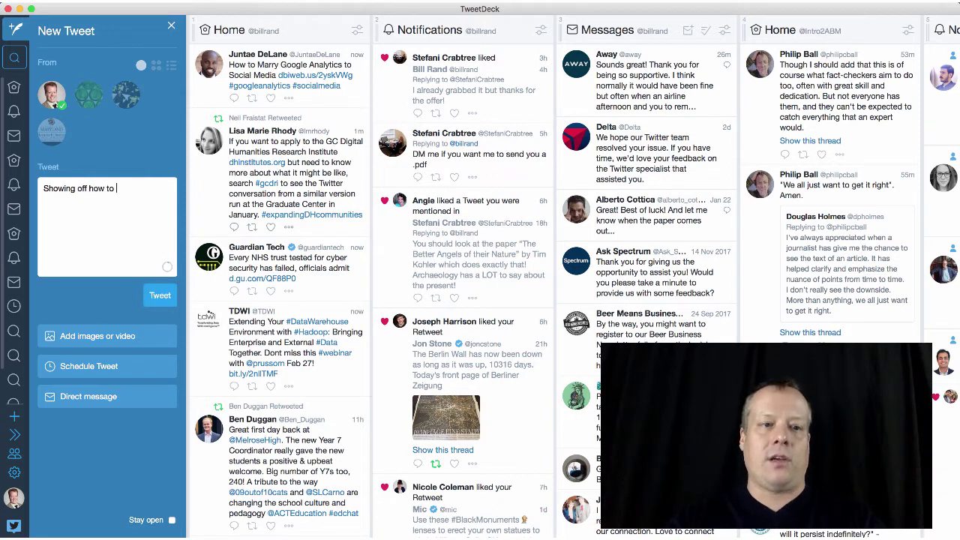
pyautogui.write('use Tweet')
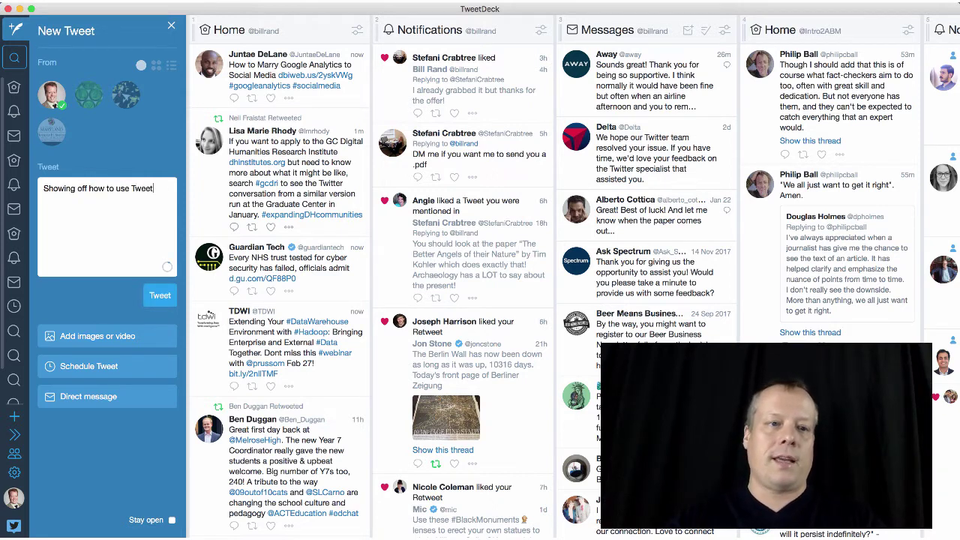
pyautogui.write('deck.')
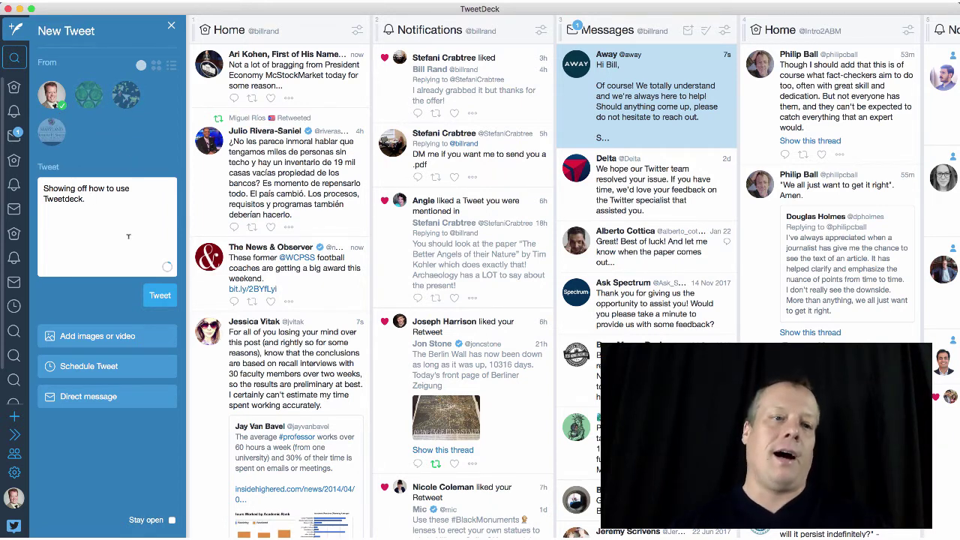
# Schedule the drafted tweet for 7 February 2018 in the calendar.
pyautogui.click(106, 376)
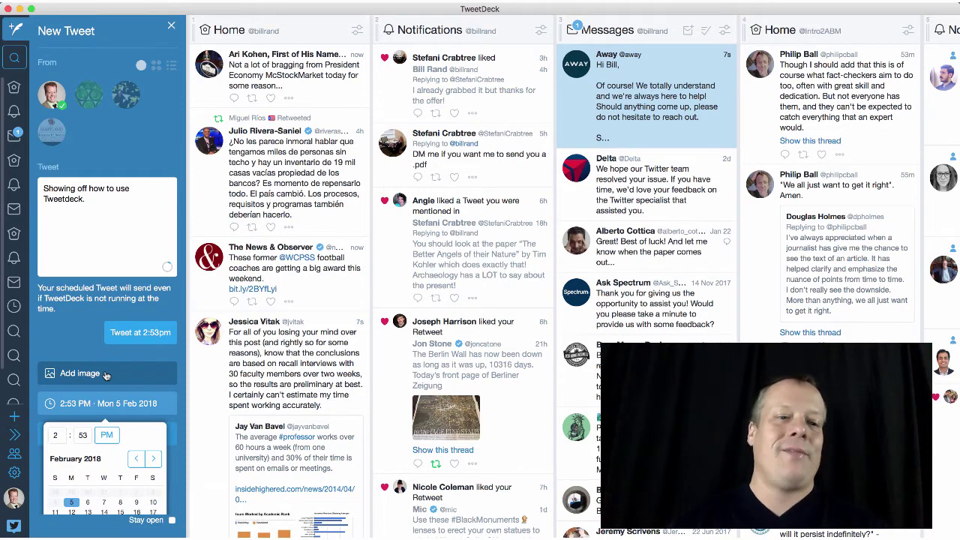
pyautogui.scroll(-2, 106, 375)
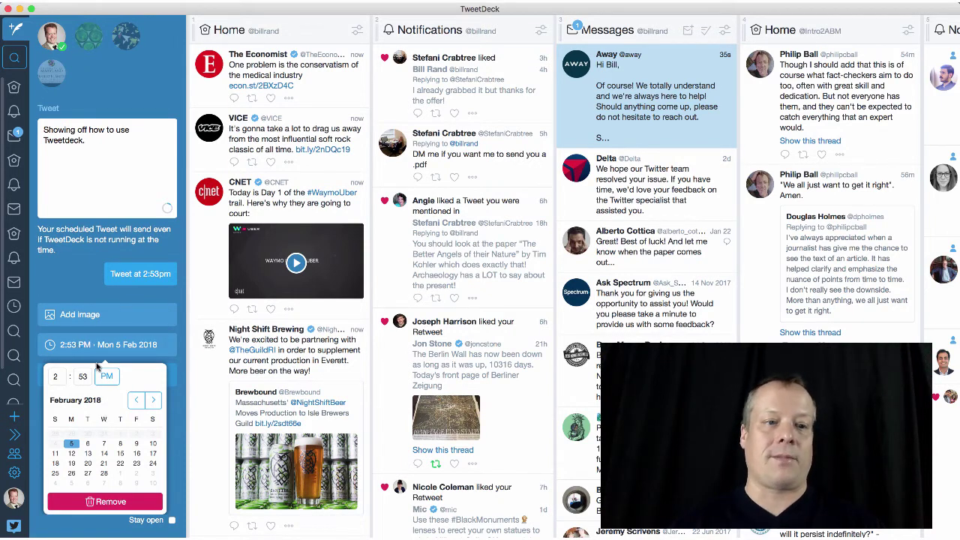
pyautogui.click(105, 443)
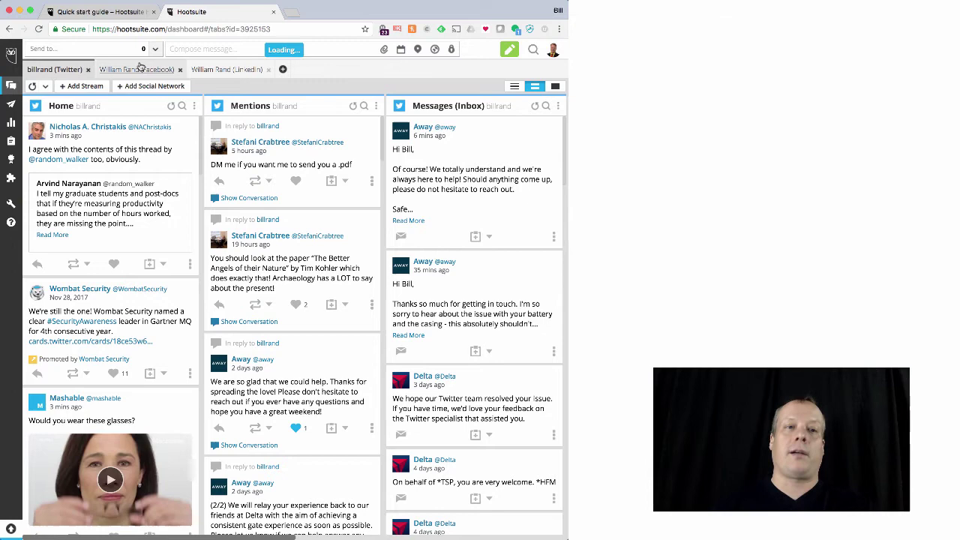
pyautogui.click(238, 68)
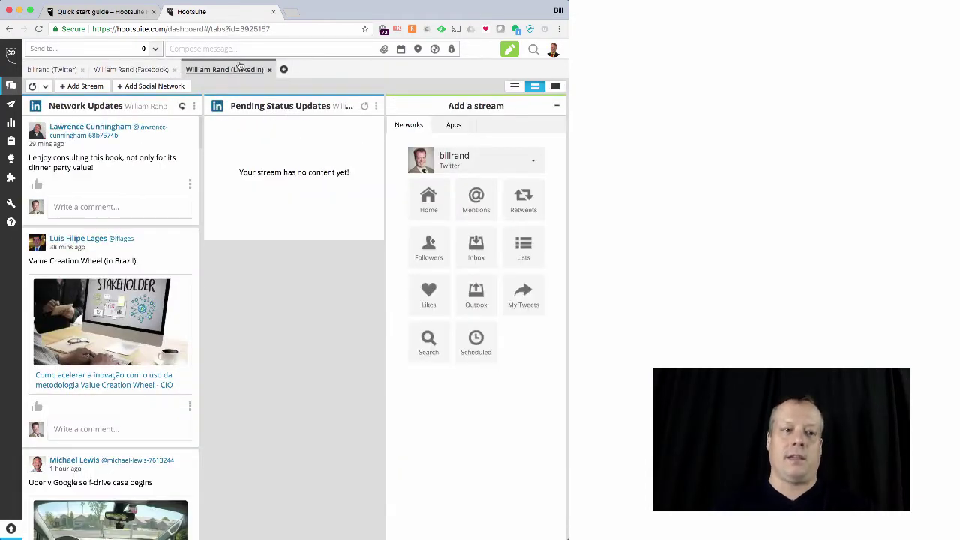
pyautogui.click(71, 69)
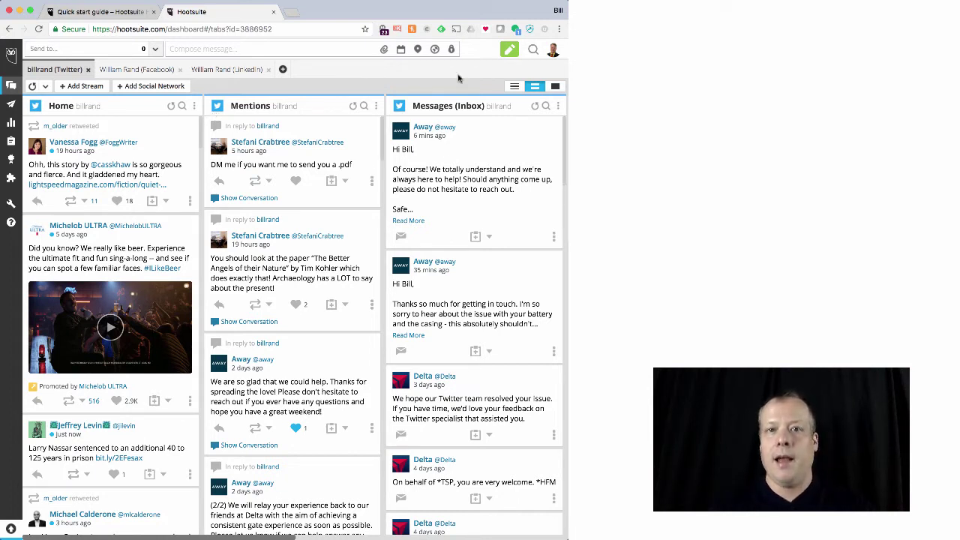
# Start a new Hootsuite post and write 'Checking out Hootsuite...' as its text.
pyautogui.click(509, 50)
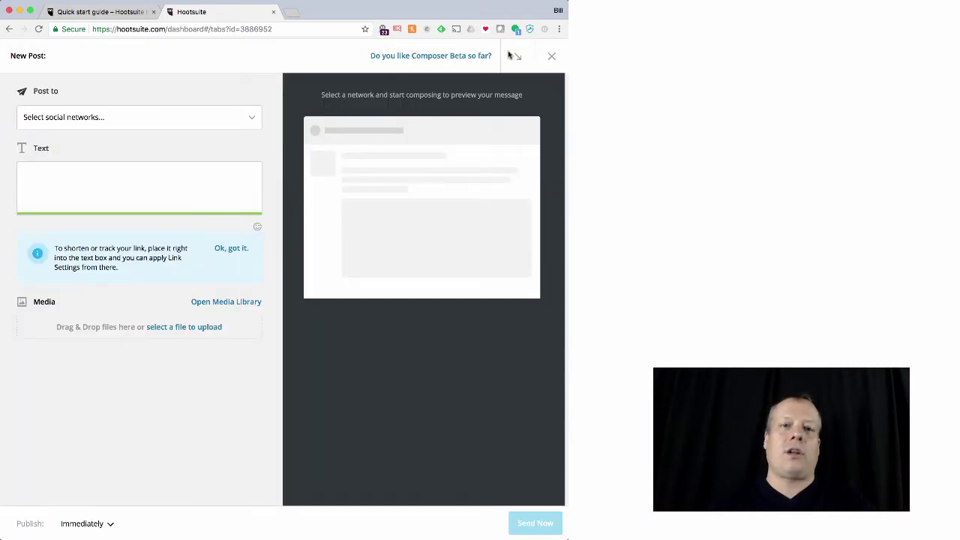
pyautogui.click(253, 120)
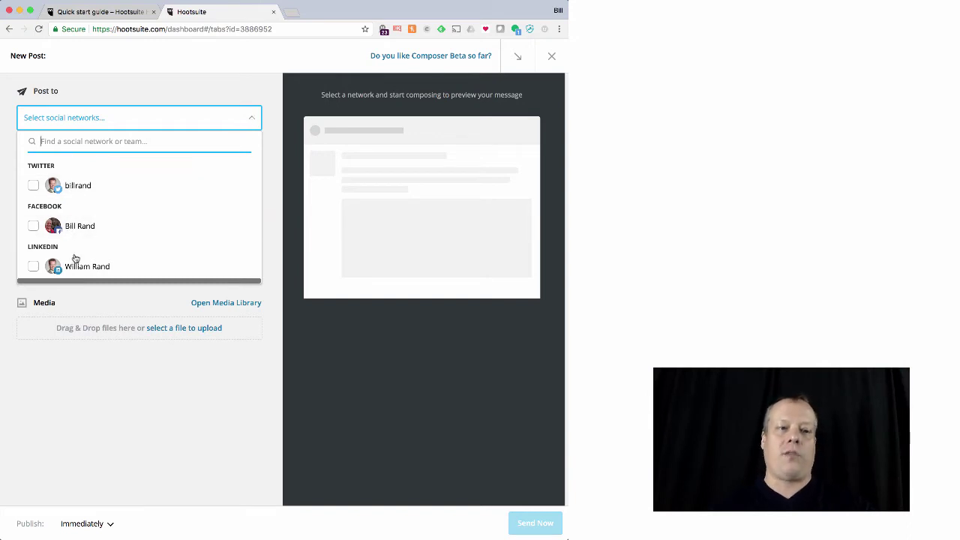
pyautogui.click(102, 297)
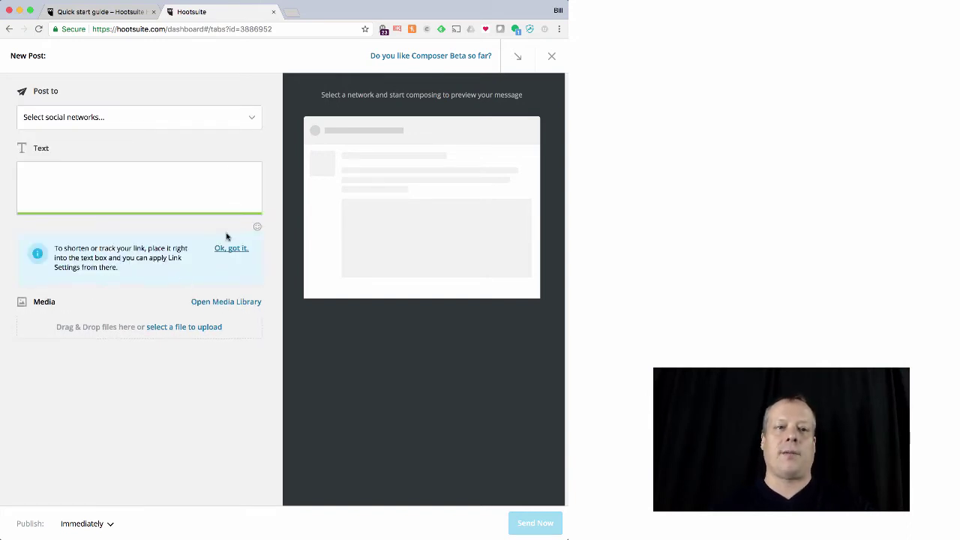
pyautogui.click(175, 188)
pyautogui.write('Checking out ')
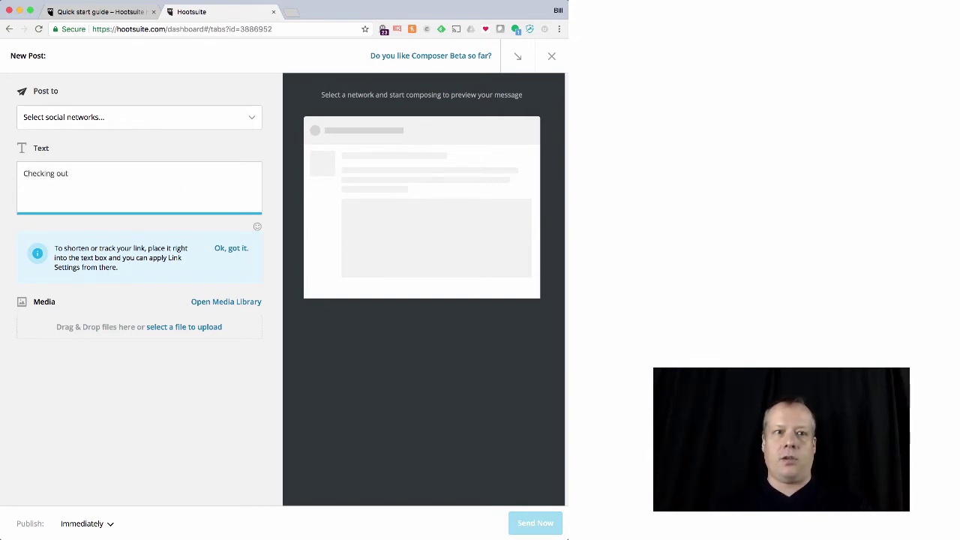
pyautogui.write('Hootsuite...')
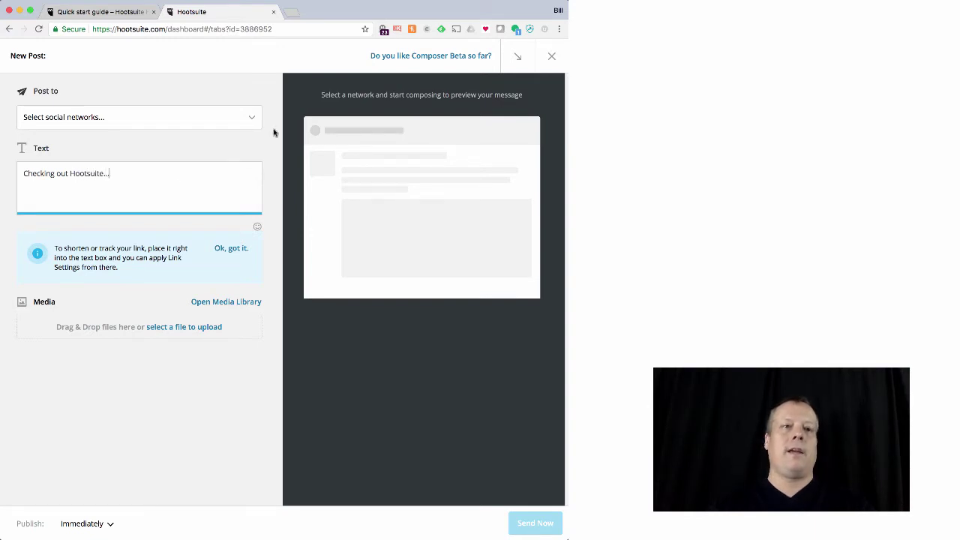
# Select the Twitter, Facebook and LinkedIn accounts as the post's destinations.
pyautogui.click(247, 120)
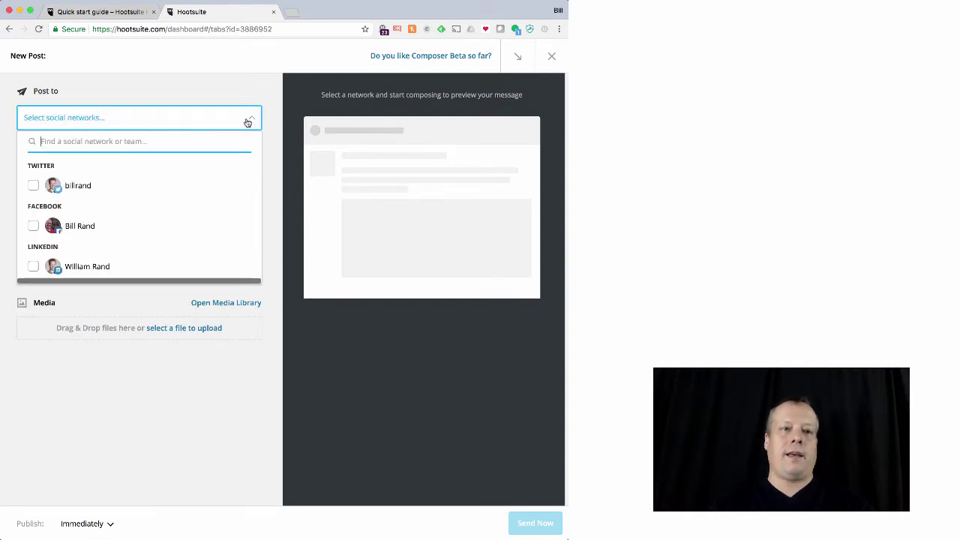
pyautogui.click(33, 186)
pyautogui.click(33, 226)
pyautogui.click(33, 267)
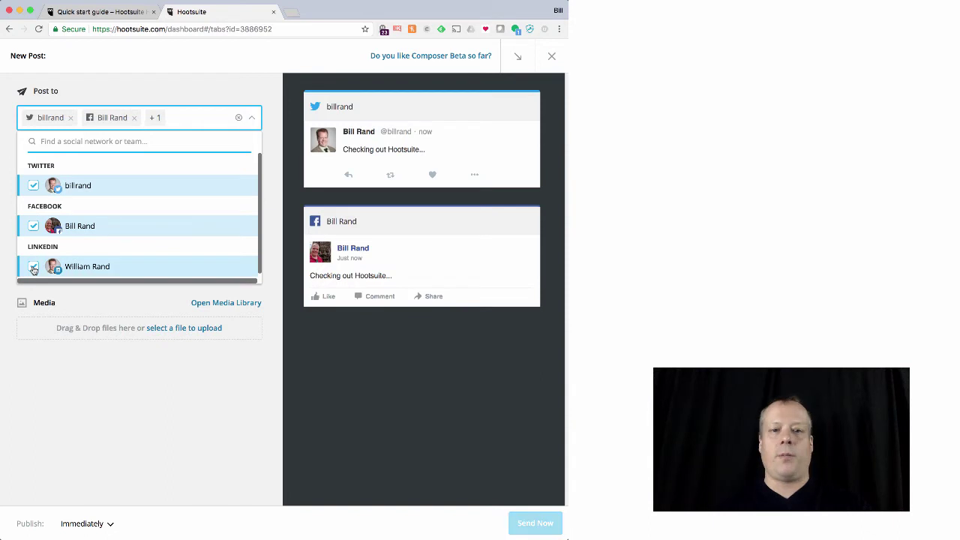
pyautogui.click(157, 300)
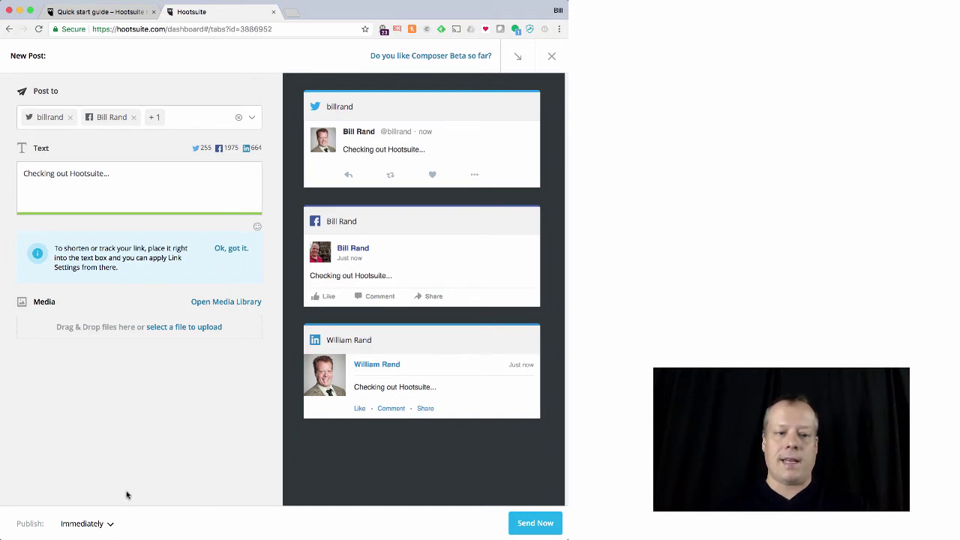
# Choose to publish the post on a scheduled date, setting the hour to 4.
pyautogui.click(91, 524)
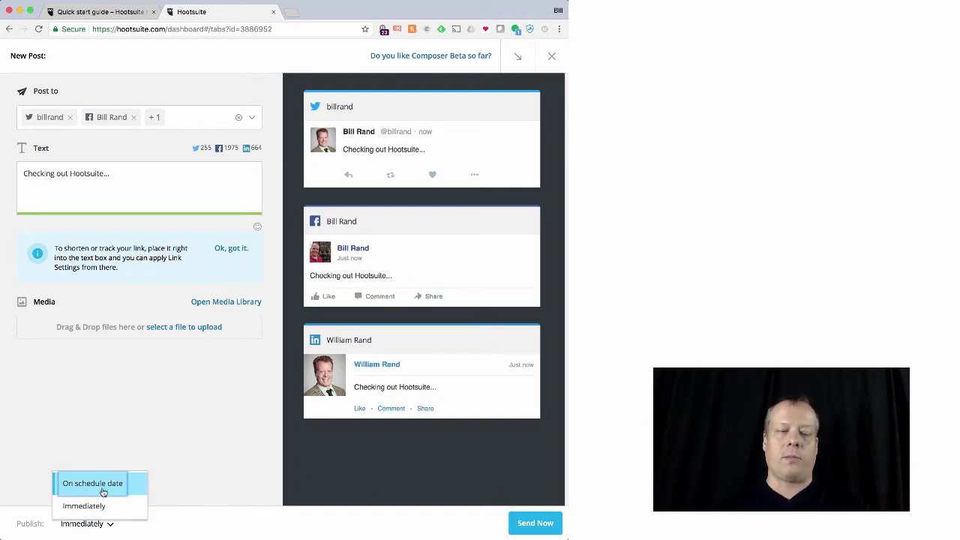
pyautogui.click(104, 488)
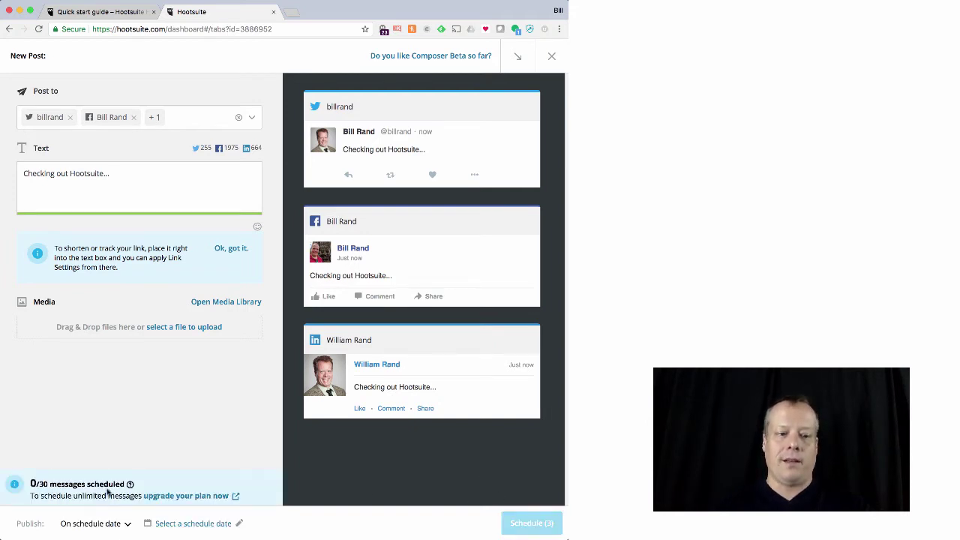
pyautogui.click(171, 524)
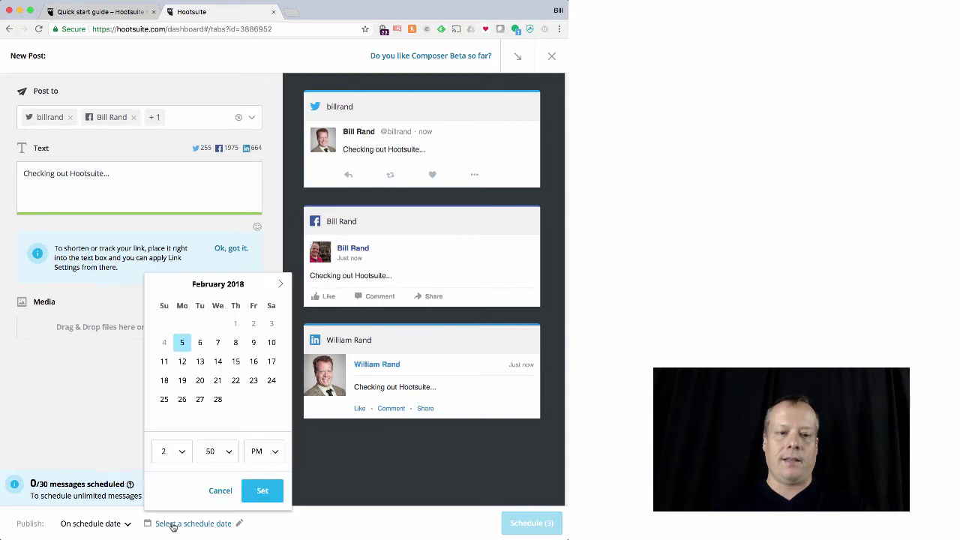
pyautogui.click(223, 451)
pyautogui.click(172, 448)
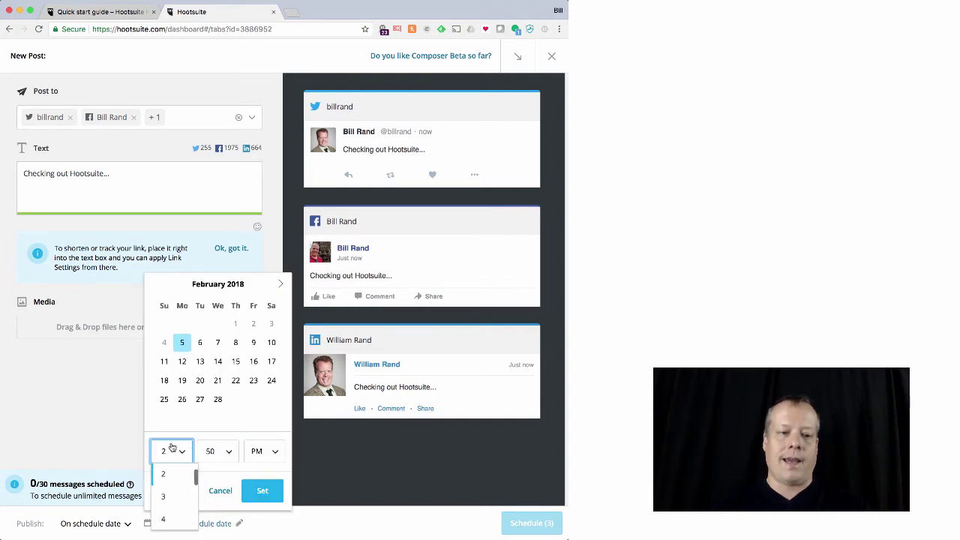
pyautogui.click(166, 499)
# Confirm the Mon 5 Feb 2018 4:50PM schedule, then discard the draft.
pyautogui.click(262, 492)
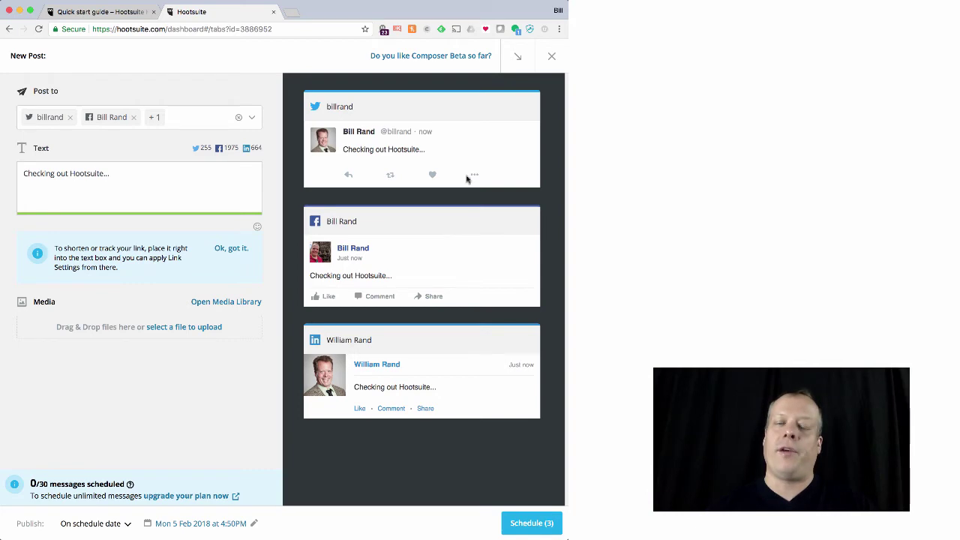
pyautogui.click(550, 60)
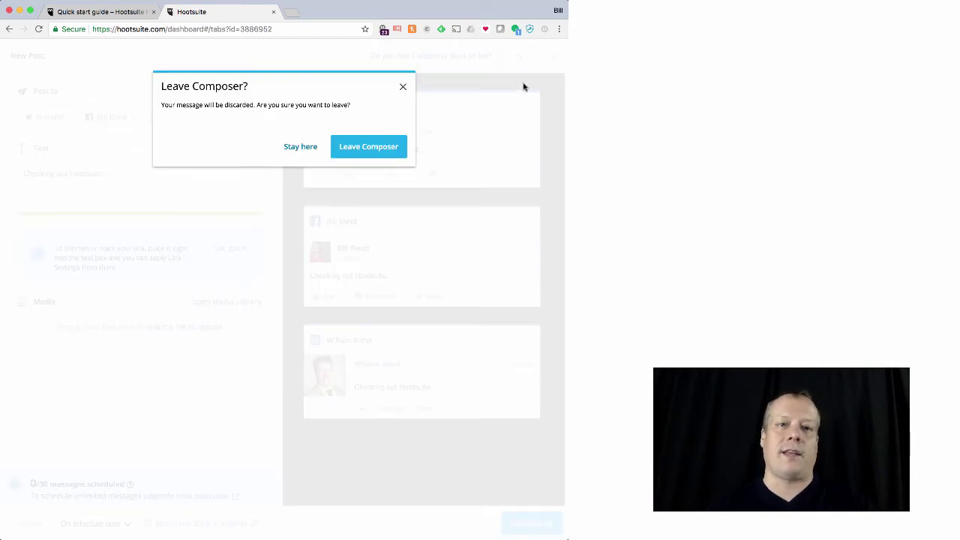
pyautogui.click(389, 152)
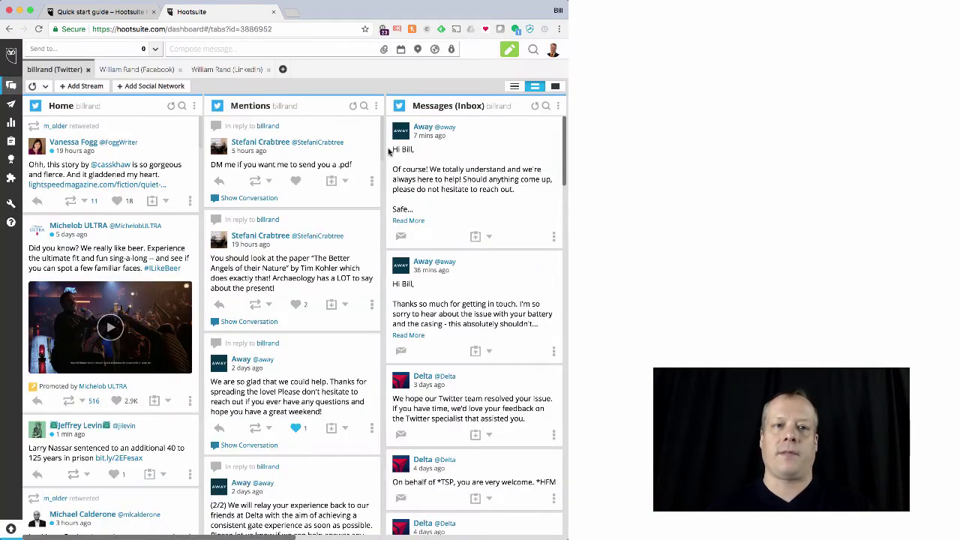
# Create a Search stream with the query 'digital marketing' beside My Tweets.
pyautogui.click(84, 86)
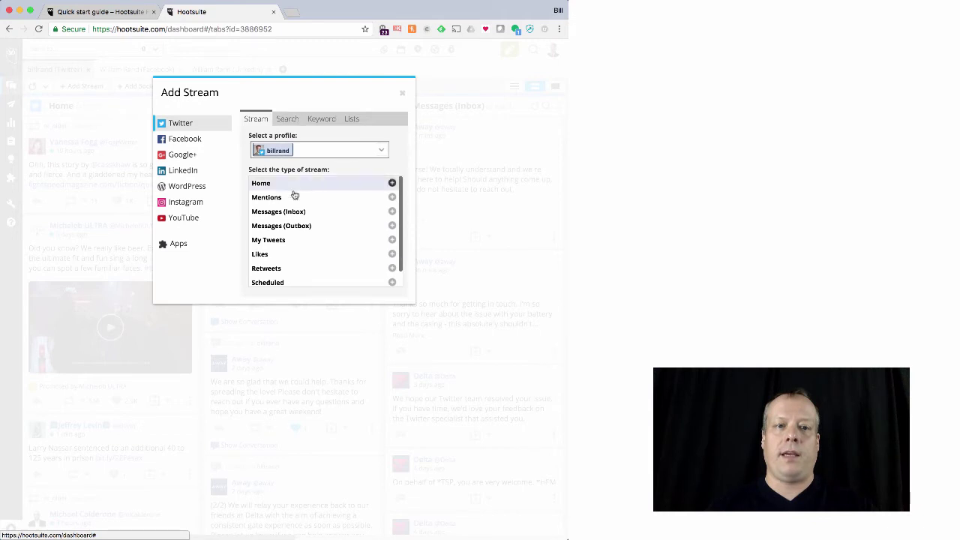
pyautogui.scroll(-1, 293, 259)
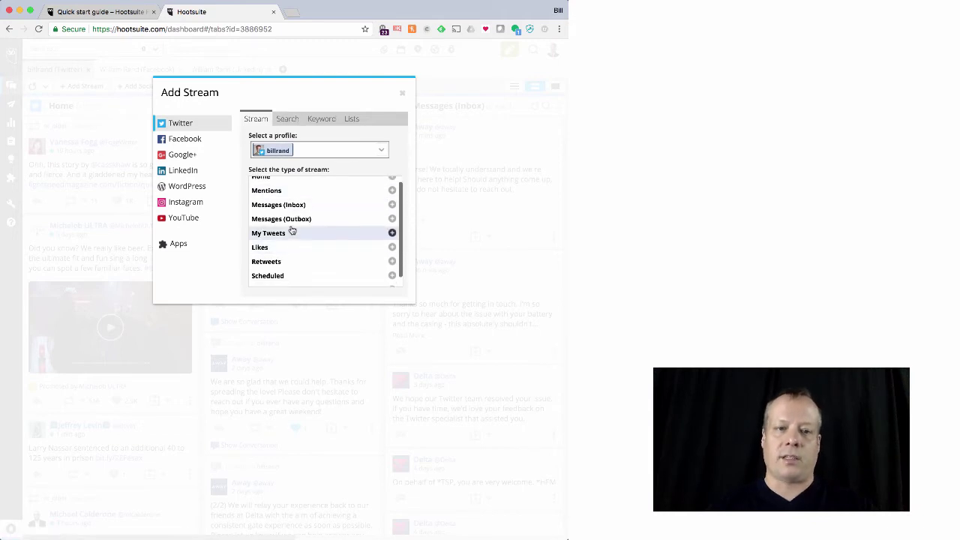
pyautogui.scroll(-1, 292, 230)
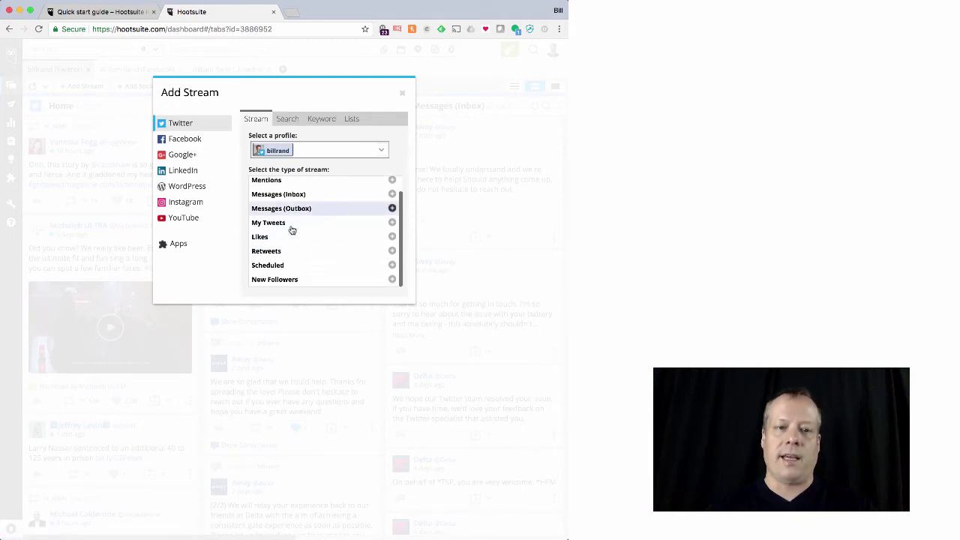
pyautogui.click(292, 122)
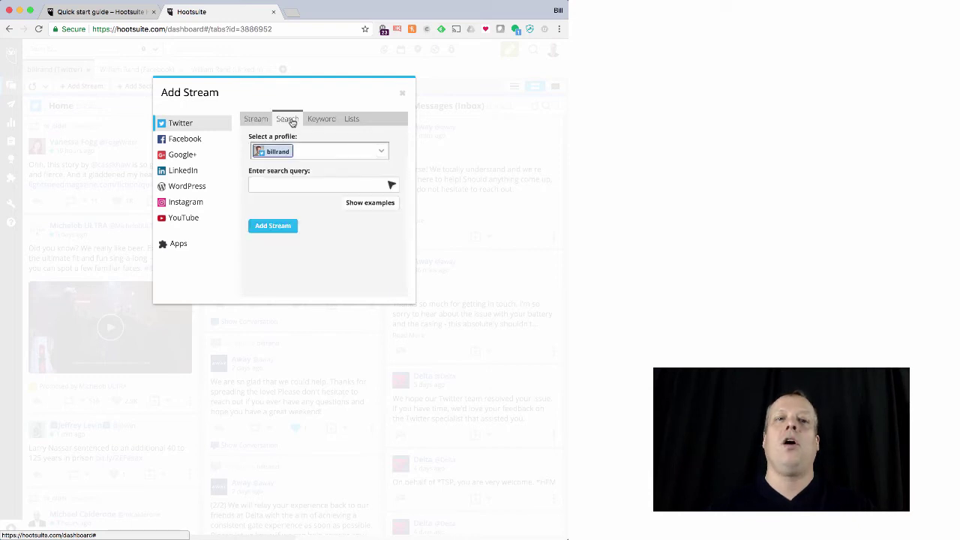
pyautogui.click(323, 184)
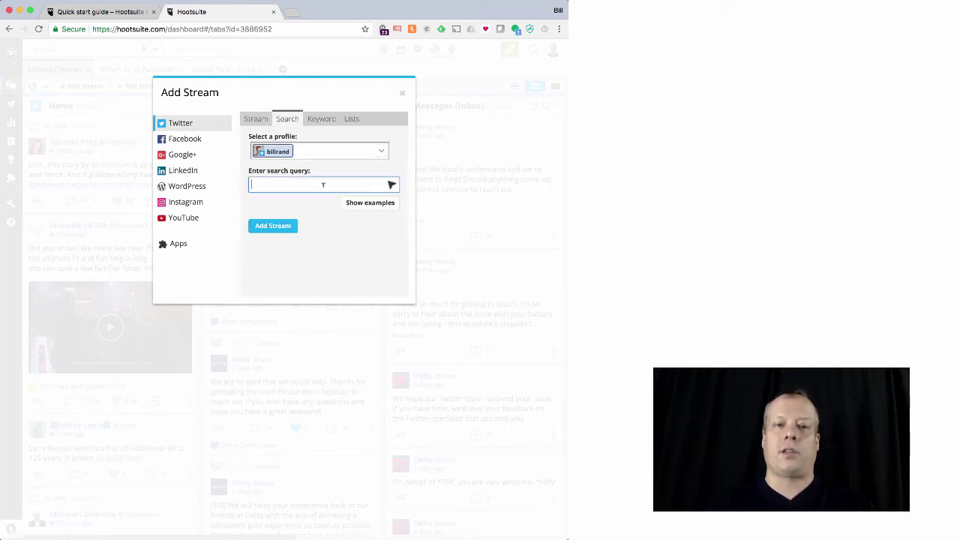
pyautogui.write('"digital ma')
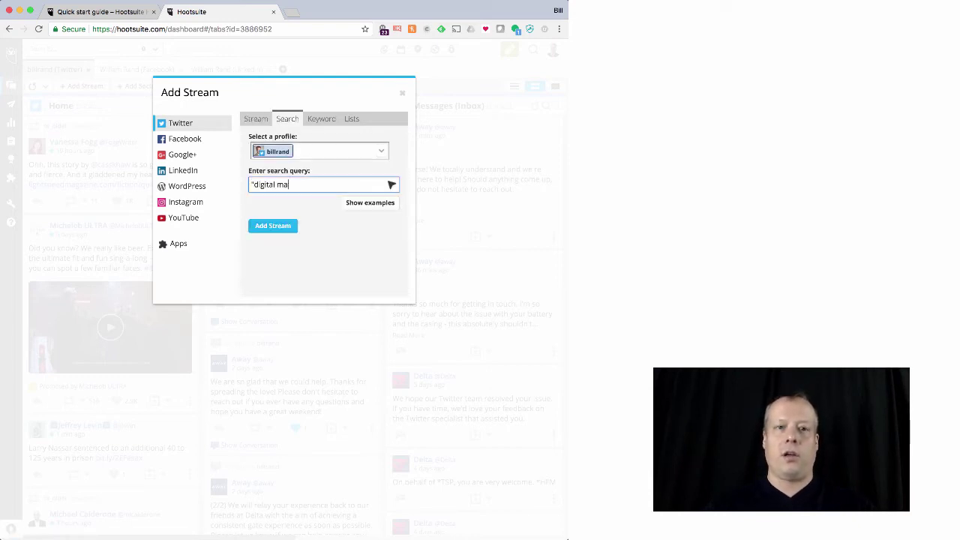
pyautogui.write('rketing"')
pyautogui.click(287, 229)
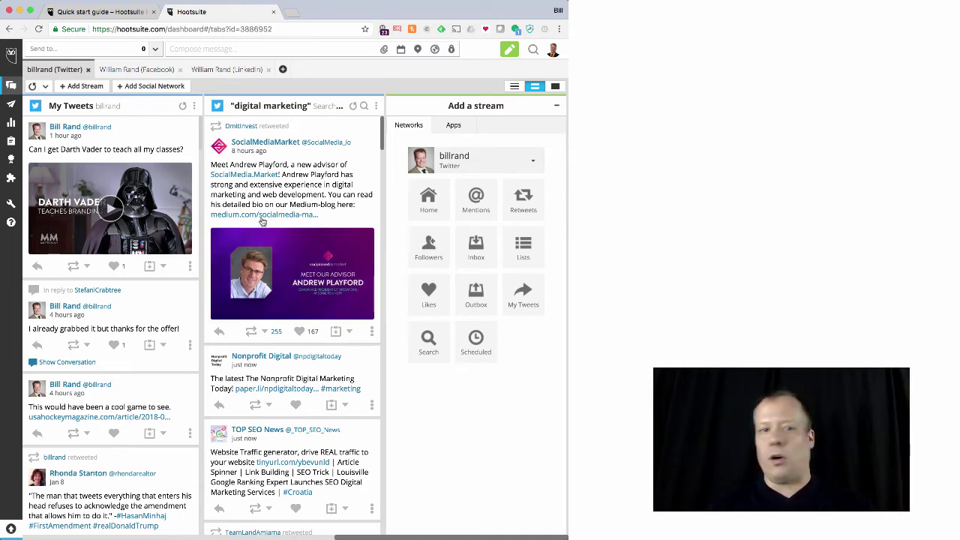
pyautogui.hscroll(-8, 331, 227)
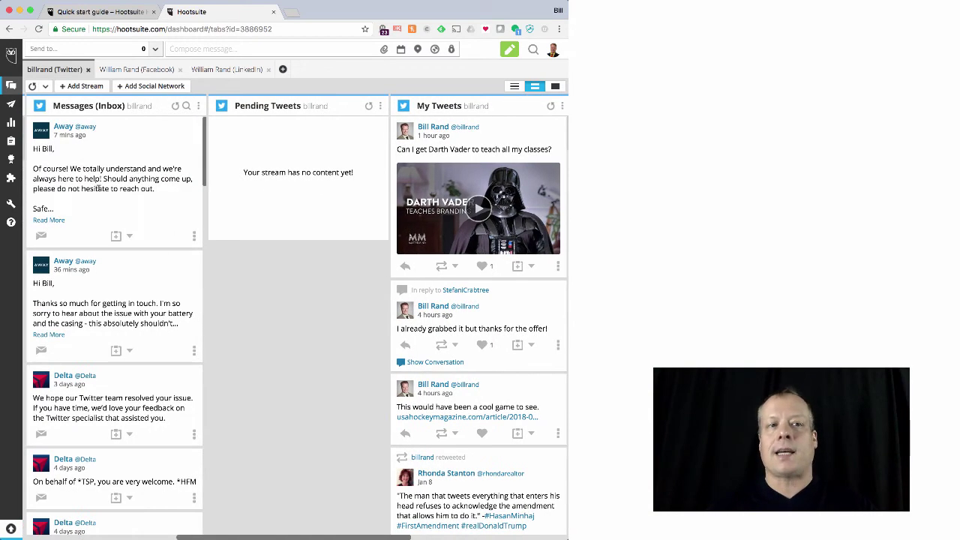
pyautogui.hscroll(8, 97, 189)
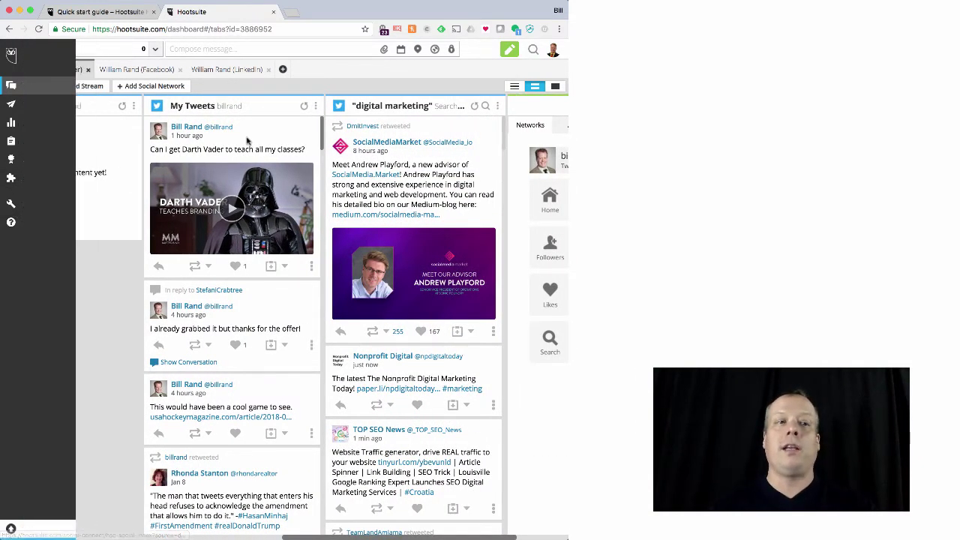
# Show the account page listing the linked Twitter, Facebook and LinkedIn networks from the profile avatar menu.
pyautogui.click(554, 51)
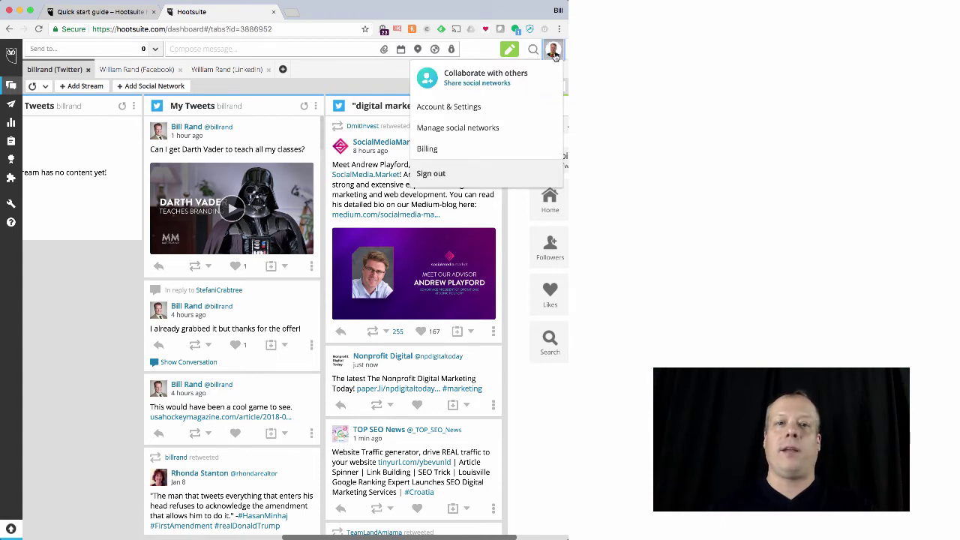
pyautogui.click(482, 135)
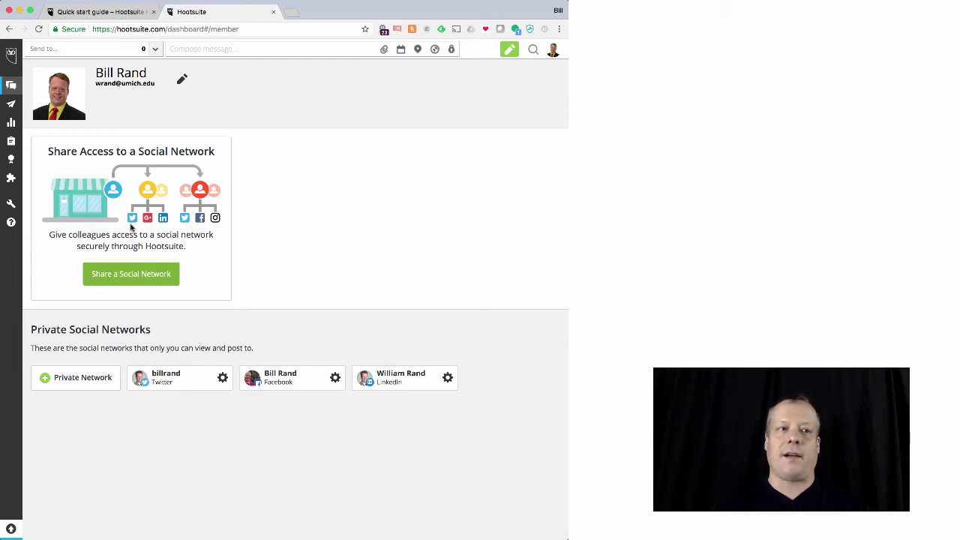
# Browse the Analytics templates Ow.ly Click Summary and Facebook Aggregate, then go to Assignments.
pyautogui.moveTo(12, 122)
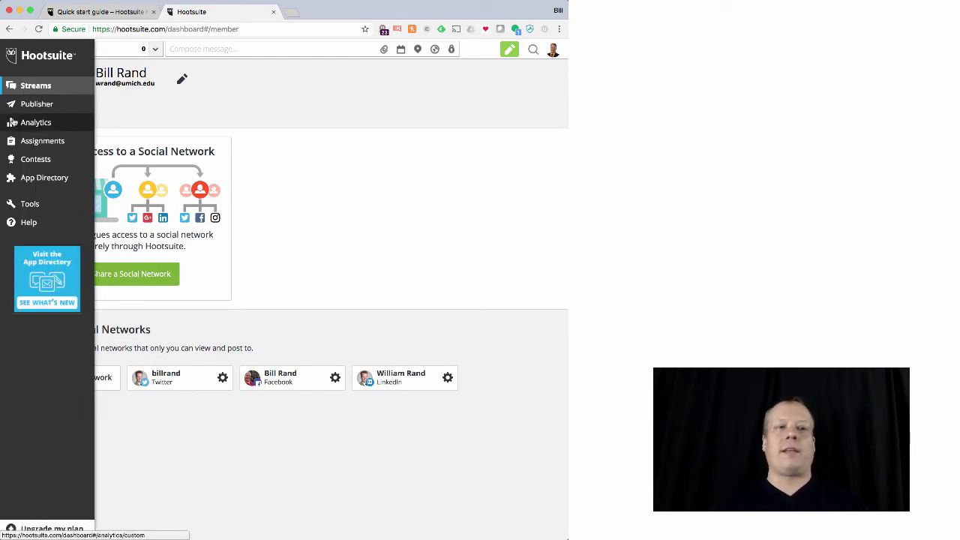
pyautogui.click(11, 121)
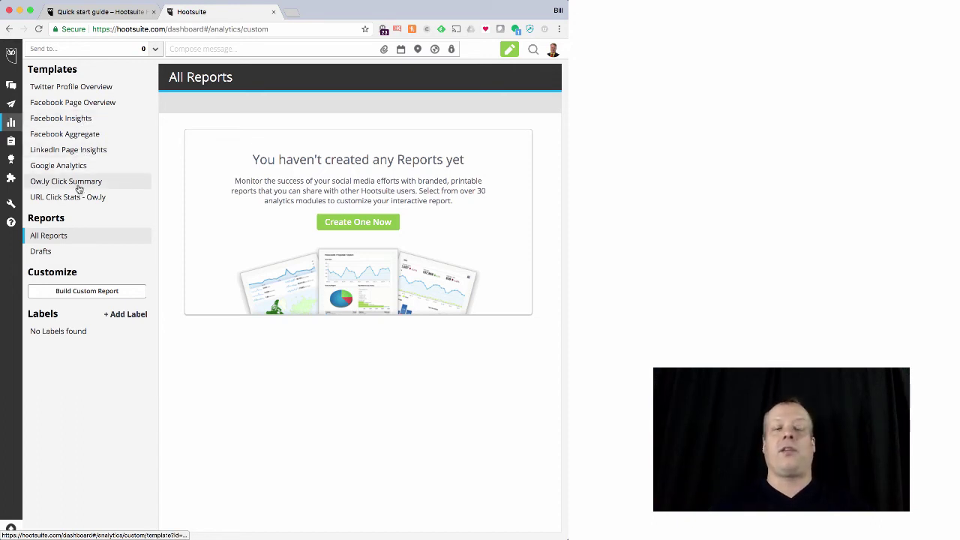
pyautogui.click(80, 189)
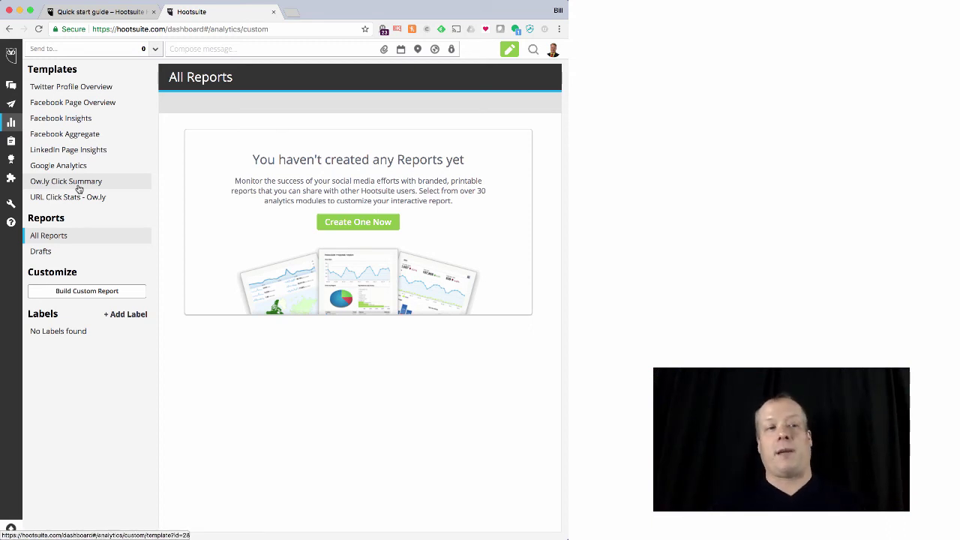
pyautogui.click(84, 142)
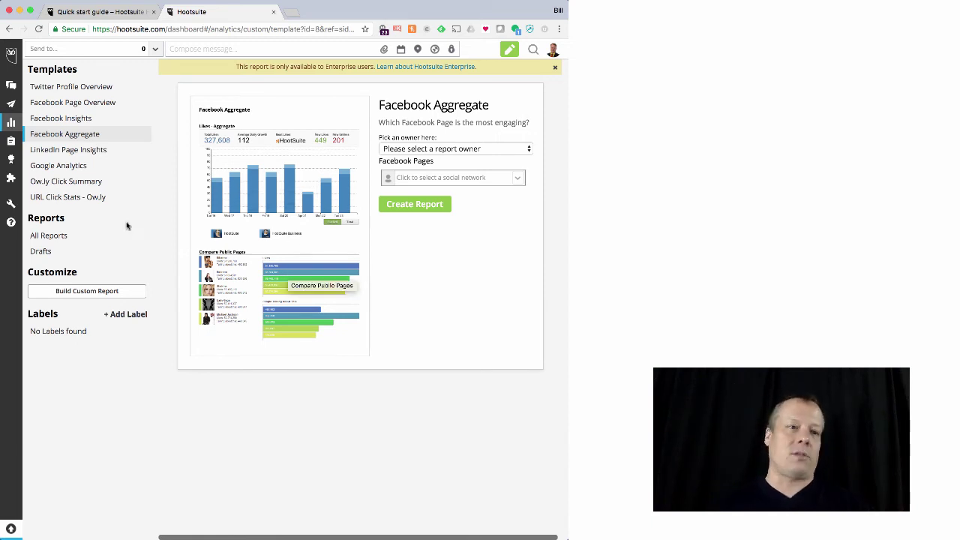
pyautogui.click(10, 141)
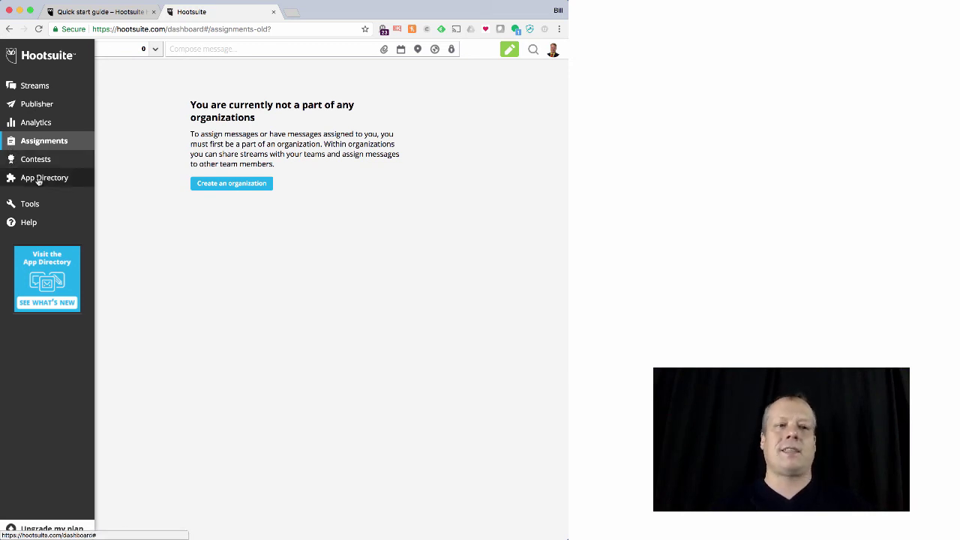
# Open Hootsuite Academy from Tools > Education and scroll down to the free training course cards.
pyautogui.moveTo(33, 206)
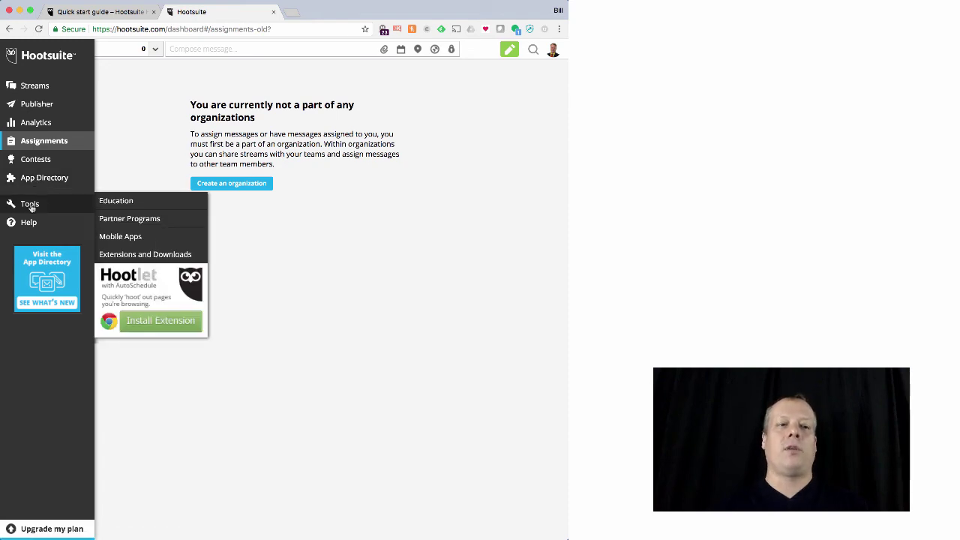
pyautogui.click(136, 200)
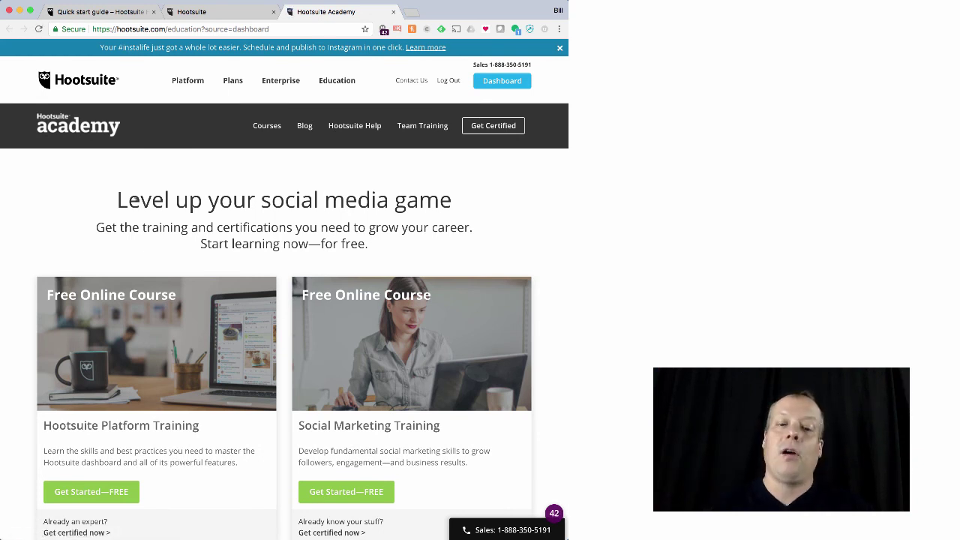
pyautogui.scroll(-4, 135, 201)
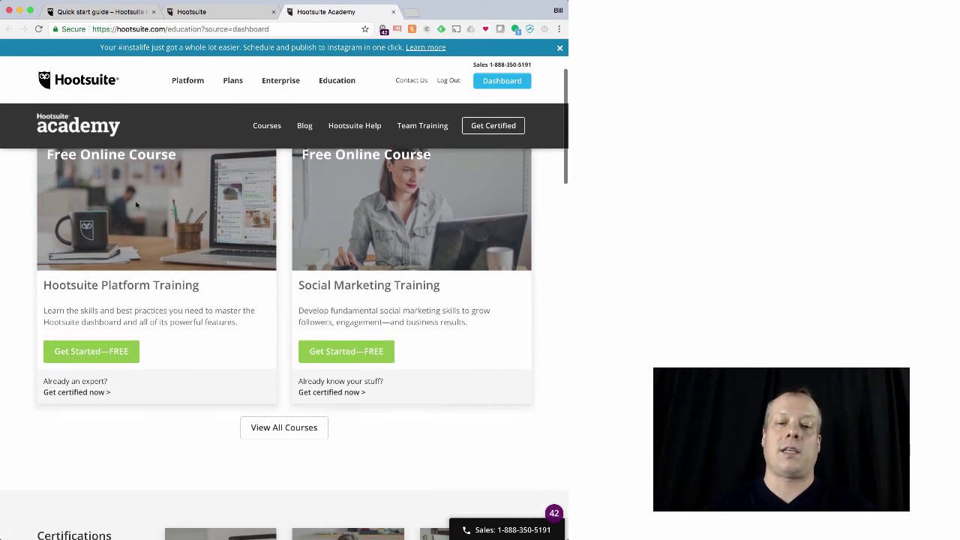